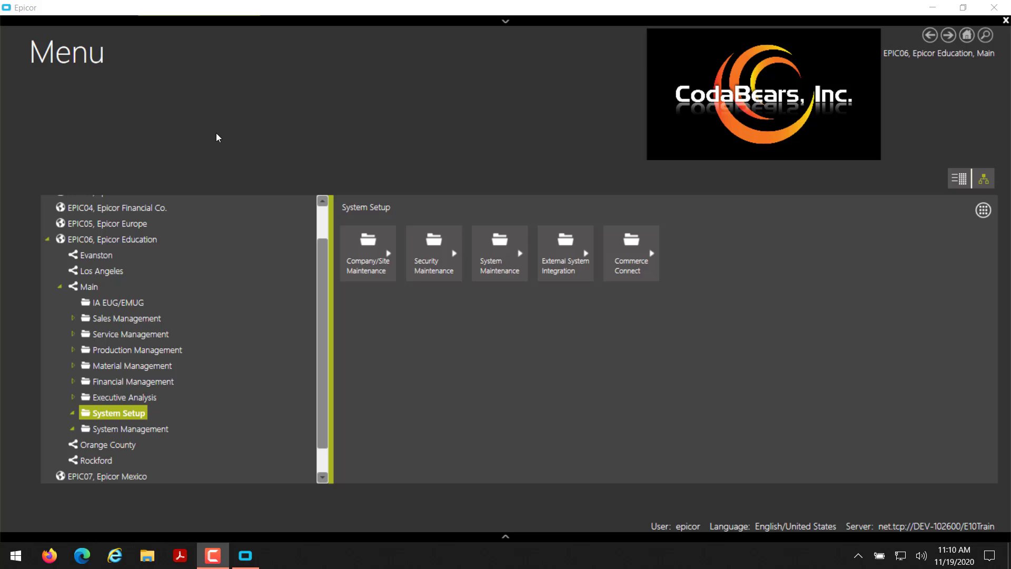
Open Access Scope Maintenance from the System Setup > Security Maintenance programs.
{"action": "left_click", "coordinate": [132, 413]}
{"action": "left_click", "coordinate": [135, 413]}
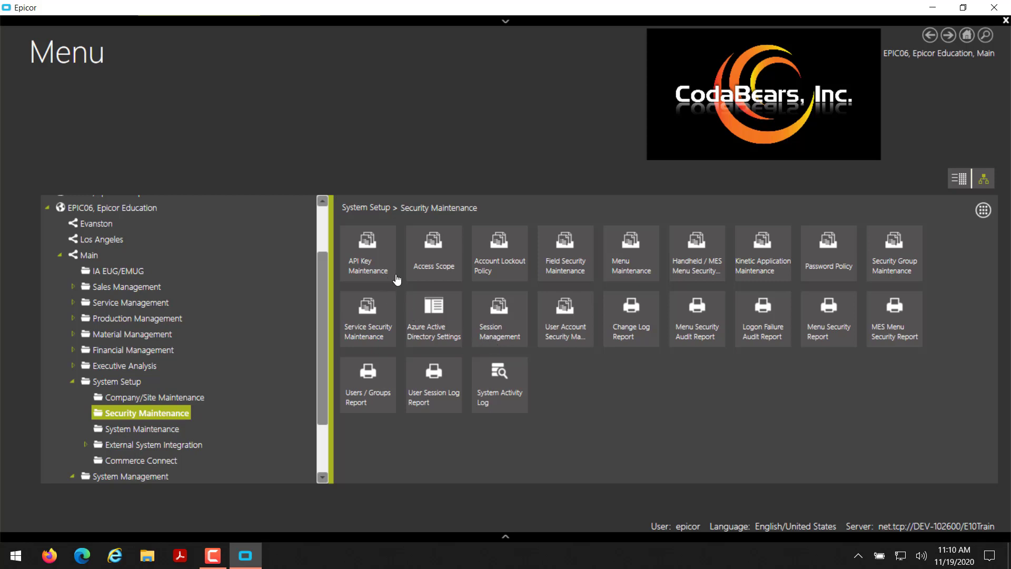
{"action": "left_click", "coordinate": [439, 259]}
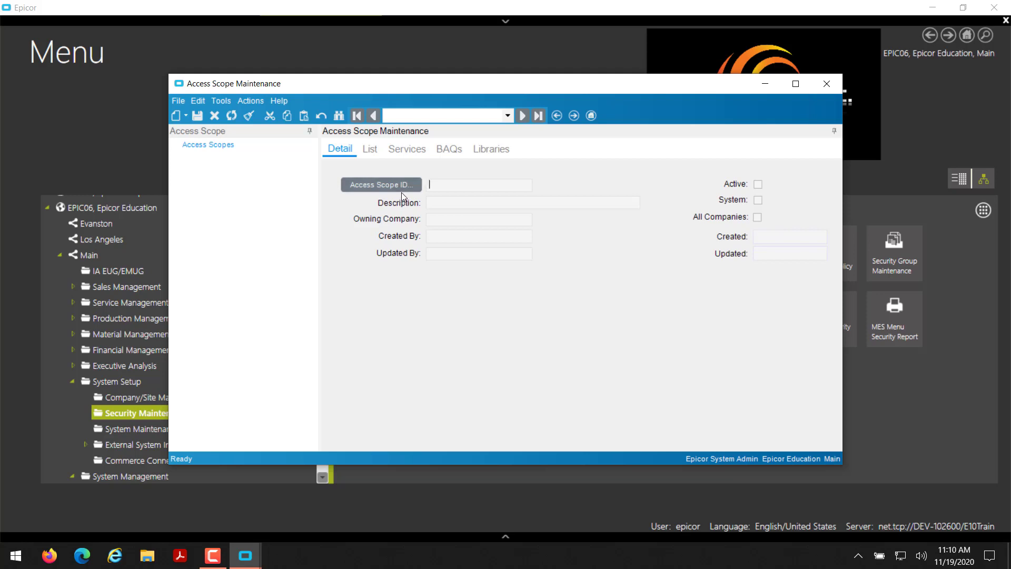
Create and save access scope LLEARN described as 'Lunch and Learn', then show its Services list.
{"action": "left_click", "coordinate": [187, 116]}
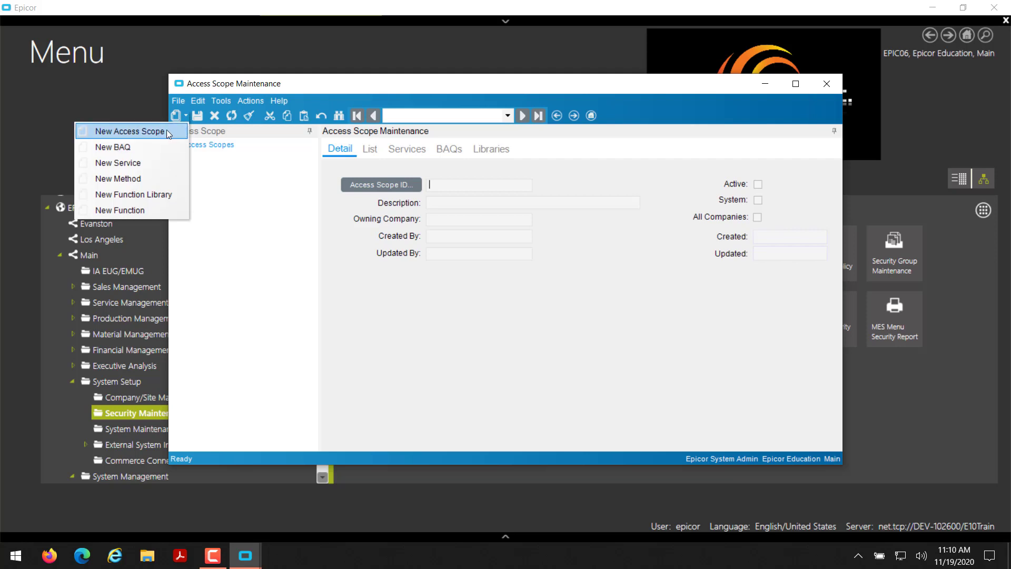
{"action": "left_click", "coordinate": [167, 131]}
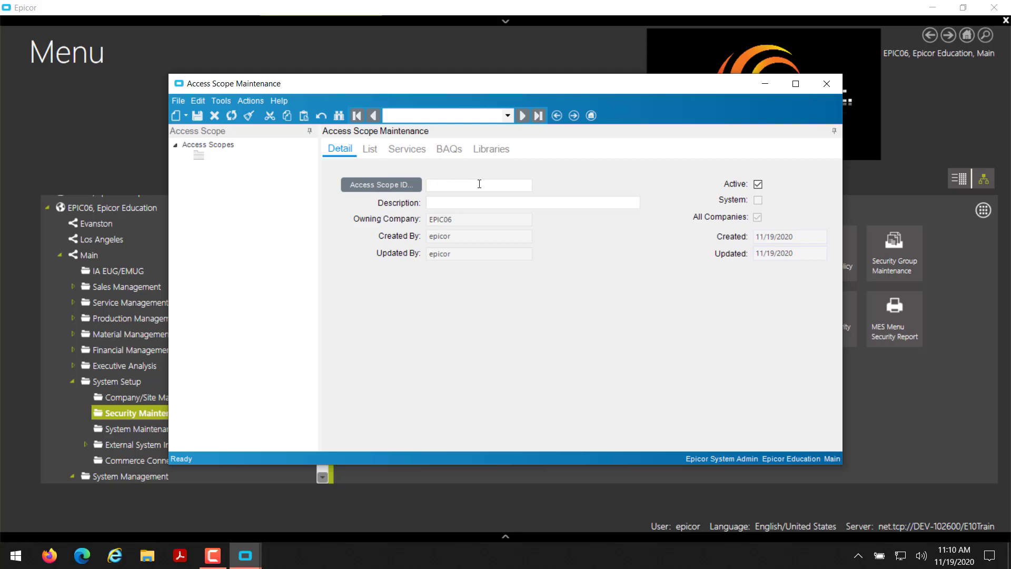
{"action": "type", "text": "LLEARN"}
{"action": "left_click", "coordinate": [551, 205]}
{"action": "type", "text": "Lunch and Learn"}
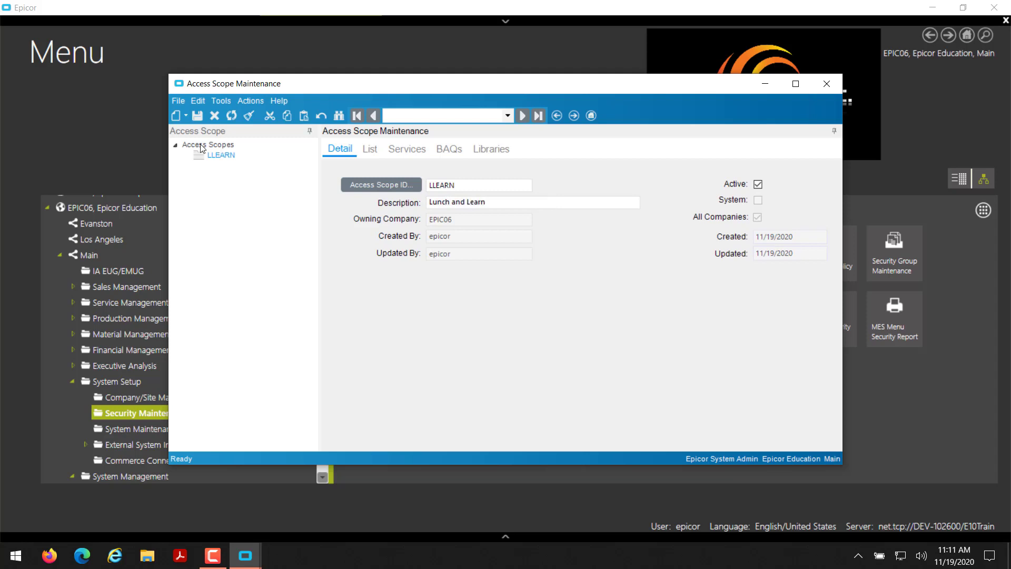
{"action": "left_click", "coordinate": [197, 116]}
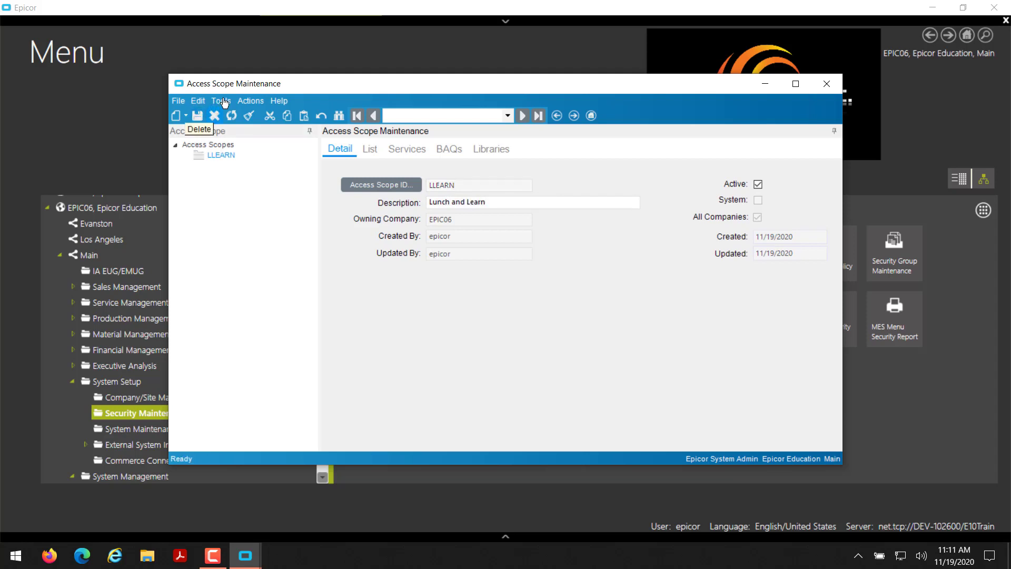
{"action": "left_click", "coordinate": [406, 151]}
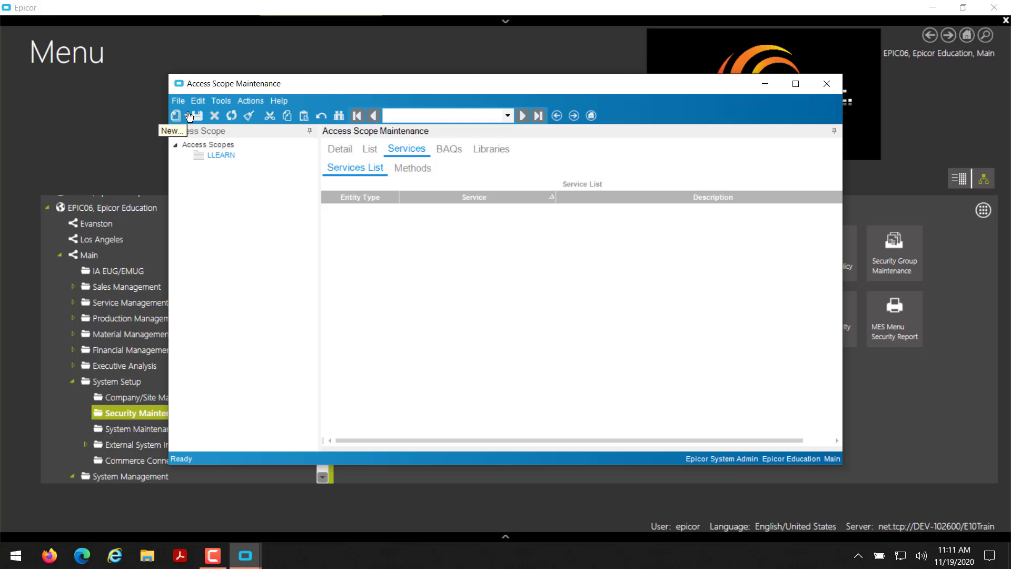
Search services starting at 'SalesOr' and add ERP.BO.SalesOrder to the LLEARN scope.
{"action": "left_click", "coordinate": [189, 116]}
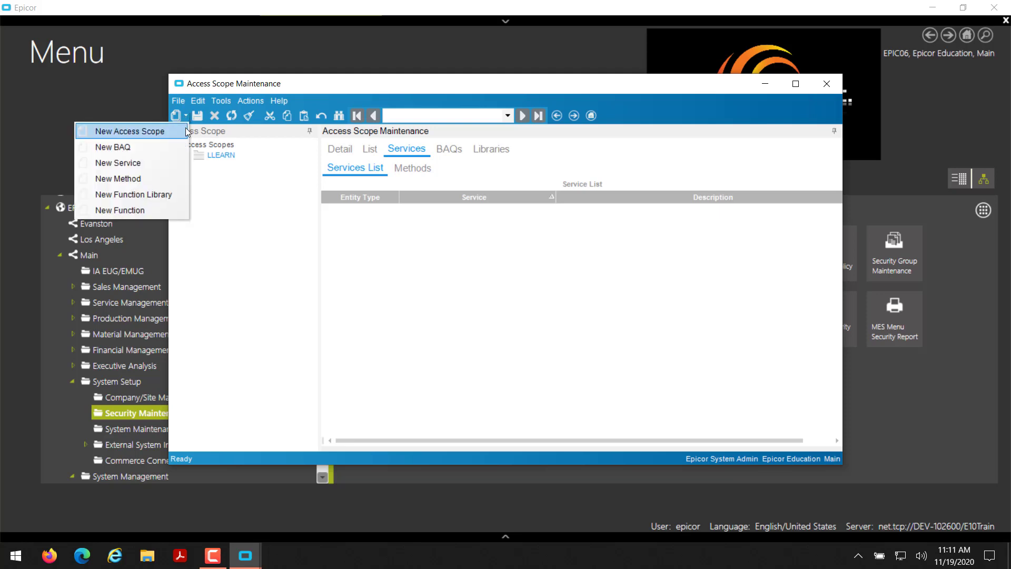
{"action": "left_click", "coordinate": [181, 165]}
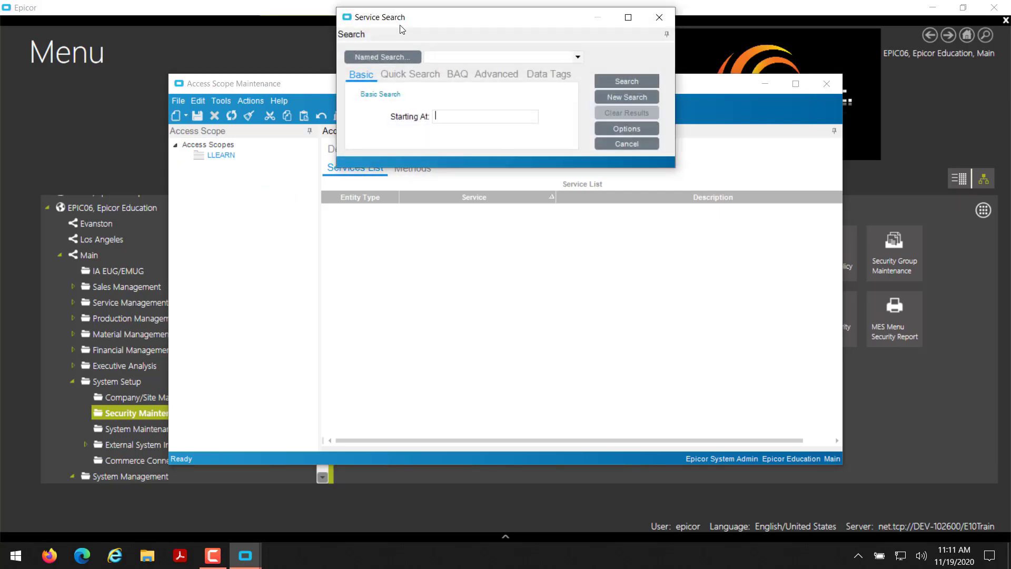
{"action": "left_click", "coordinate": [637, 82]}
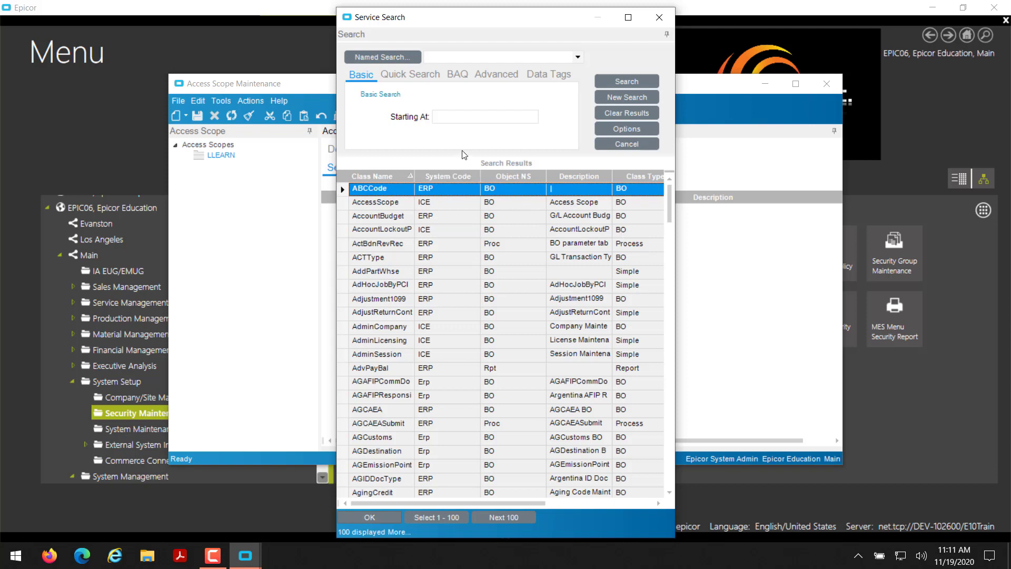
{"action": "left_click", "coordinate": [470, 117]}
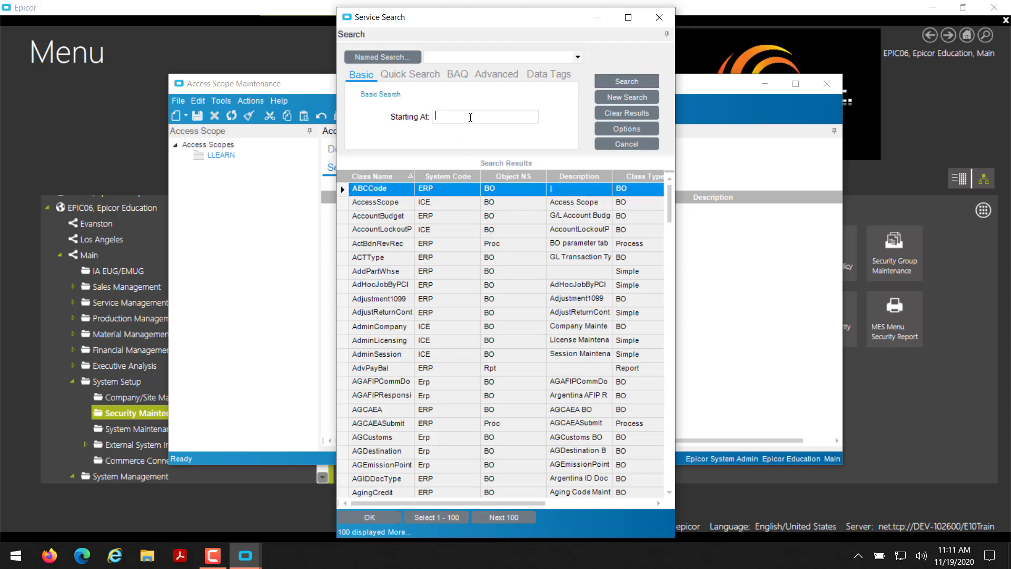
{"action": "type", "text": "Order"}
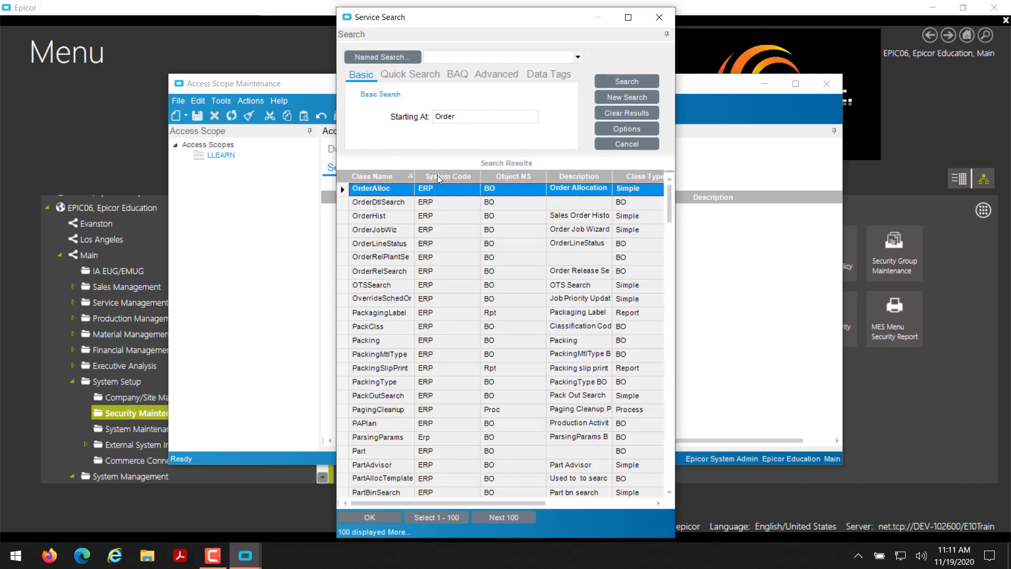
{"action": "left_click_drag", "start_coordinate": [492, 113], "coordinate": [364, 110]}
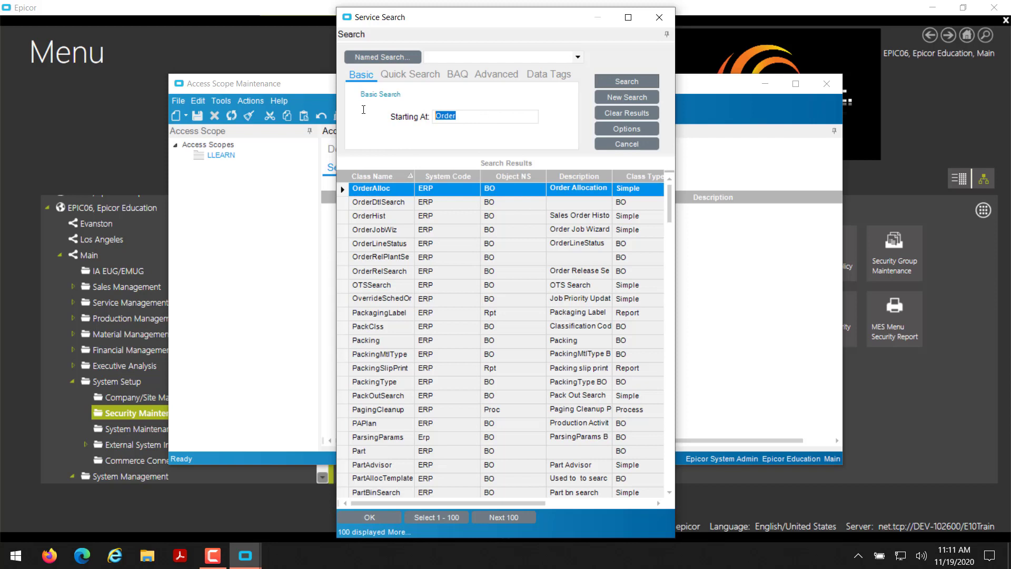
{"action": "type", "text": "SalesOr"}
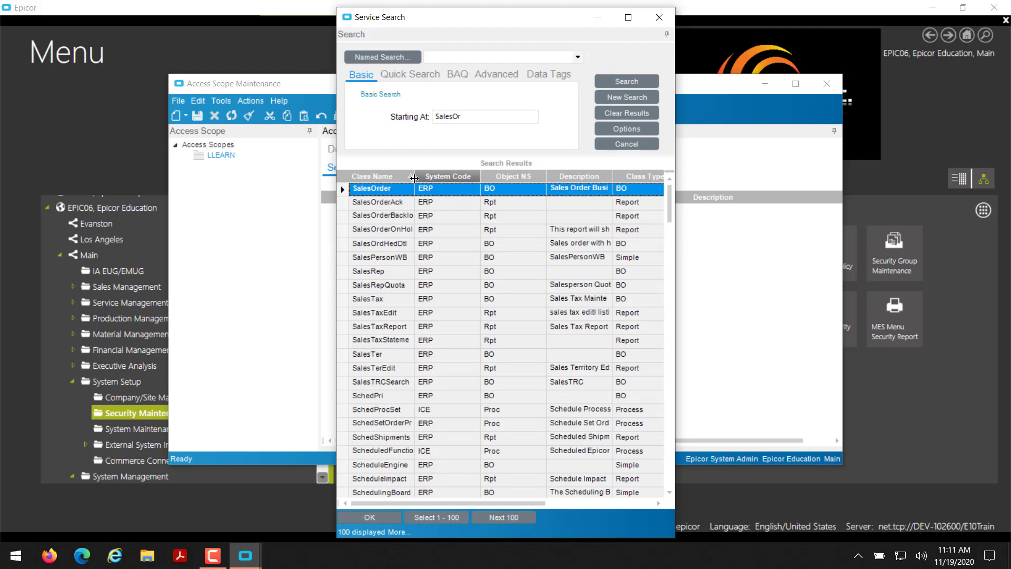
{"action": "left_click_drag", "start_coordinate": [415, 179], "coordinate": [426, 179]}
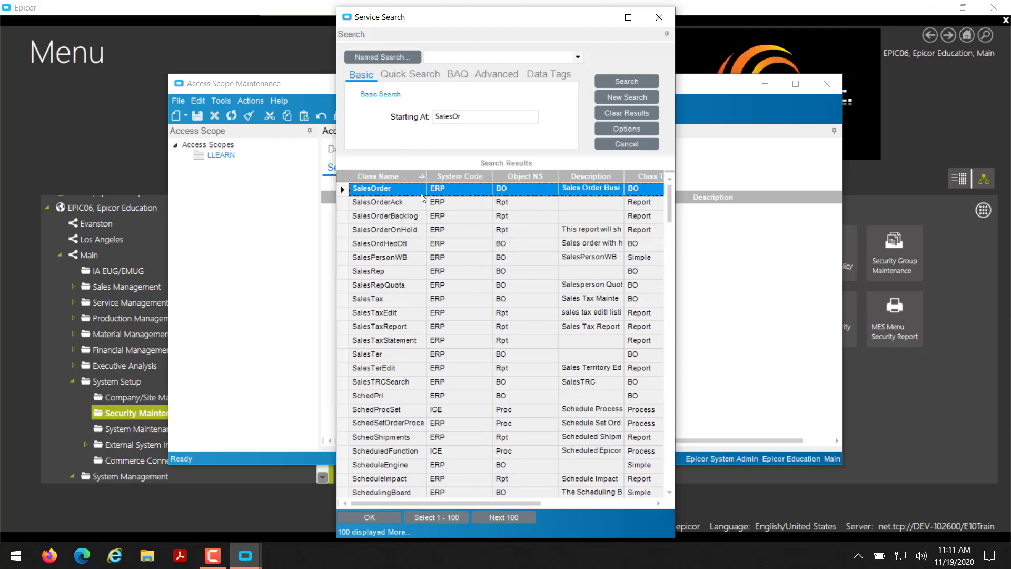
{"action": "double_click", "coordinate": [421, 192]}
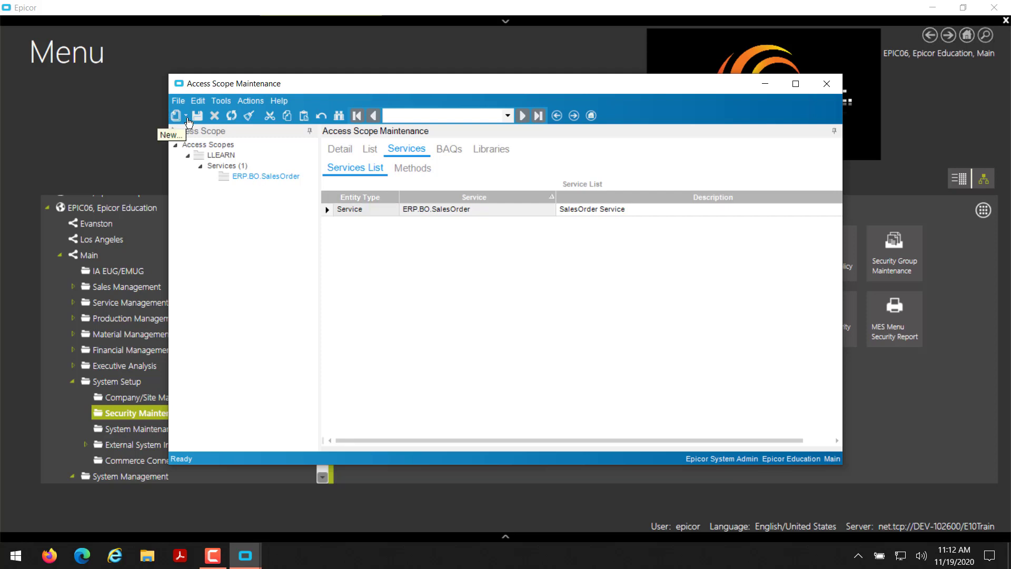
Add the SalesOrder GetByID method to the scope's Method List.
{"action": "left_click", "coordinate": [405, 167]}
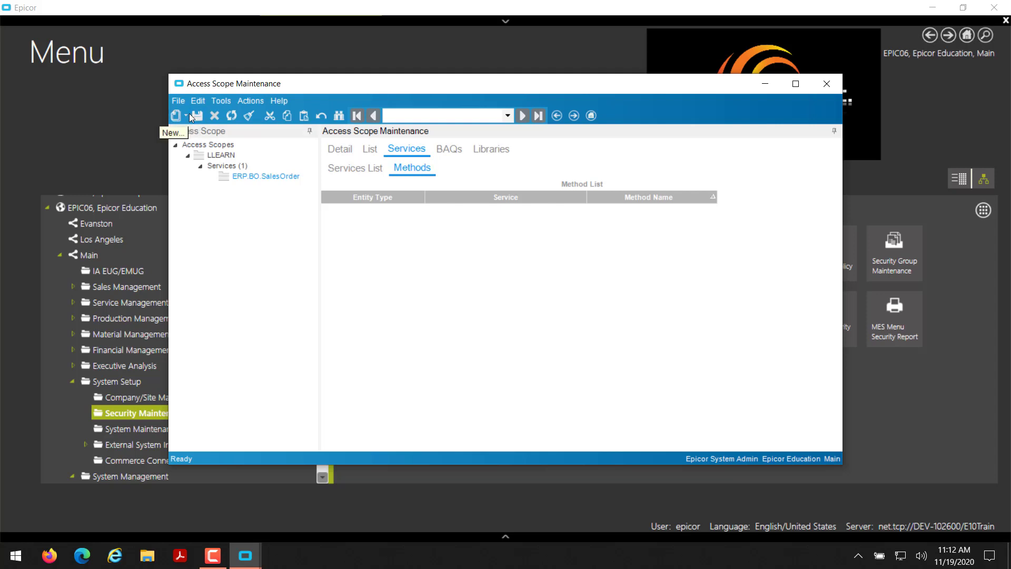
{"action": "left_click", "coordinate": [189, 113]}
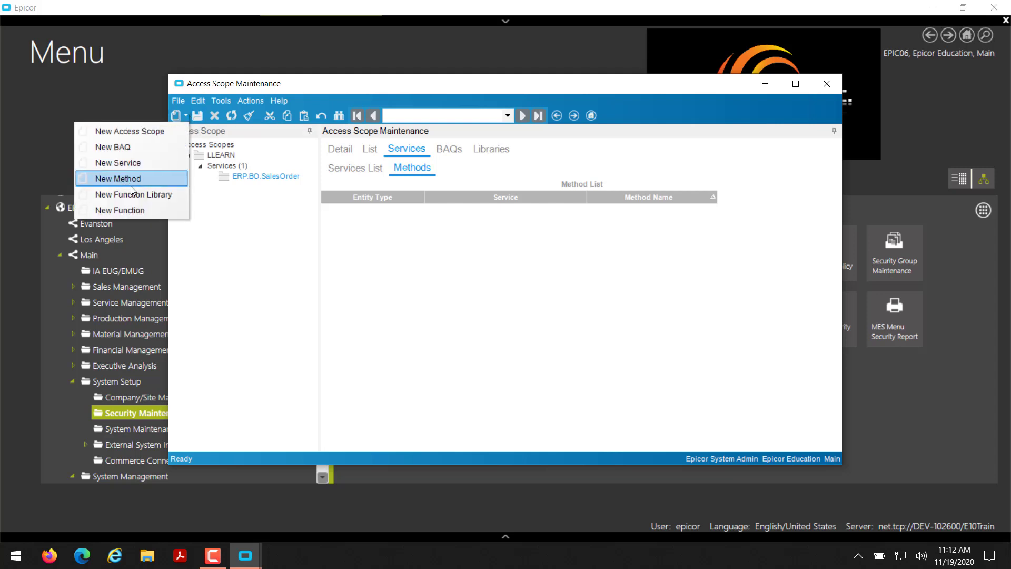
{"action": "left_click", "coordinate": [119, 179]}
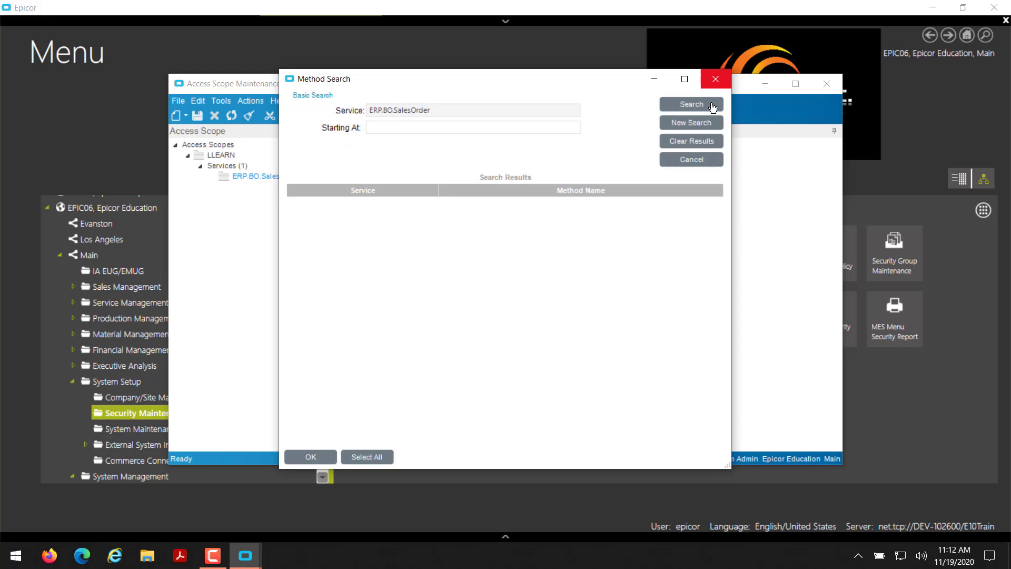
{"action": "left_click", "coordinate": [713, 105]}
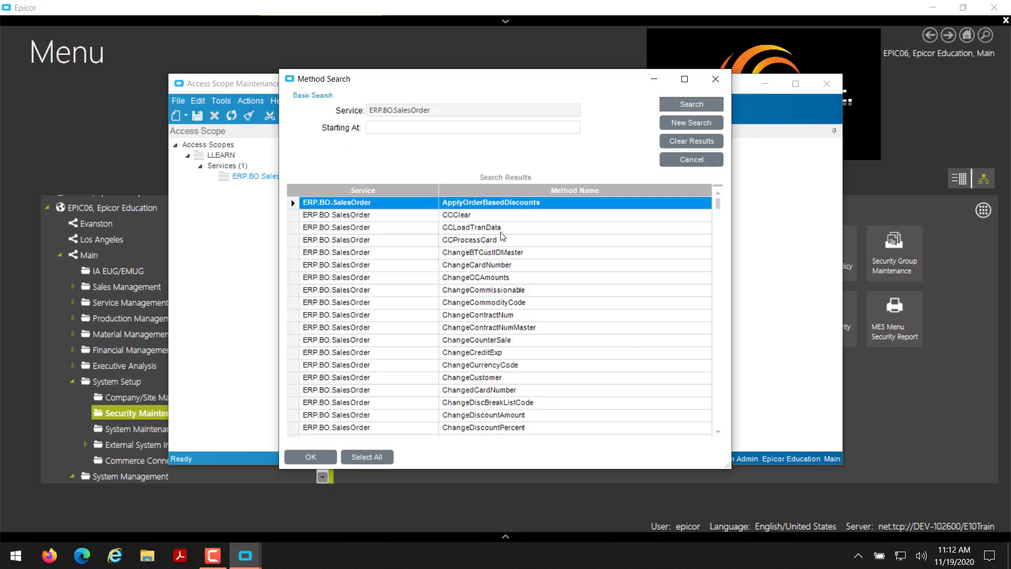
{"action": "left_click", "coordinate": [434, 129]}
{"action": "type", "text": "Get"}
{"action": "type", "text": "ById"}
{"action": "type", "text": "D"}
{"action": "left_click", "coordinate": [676, 103]}
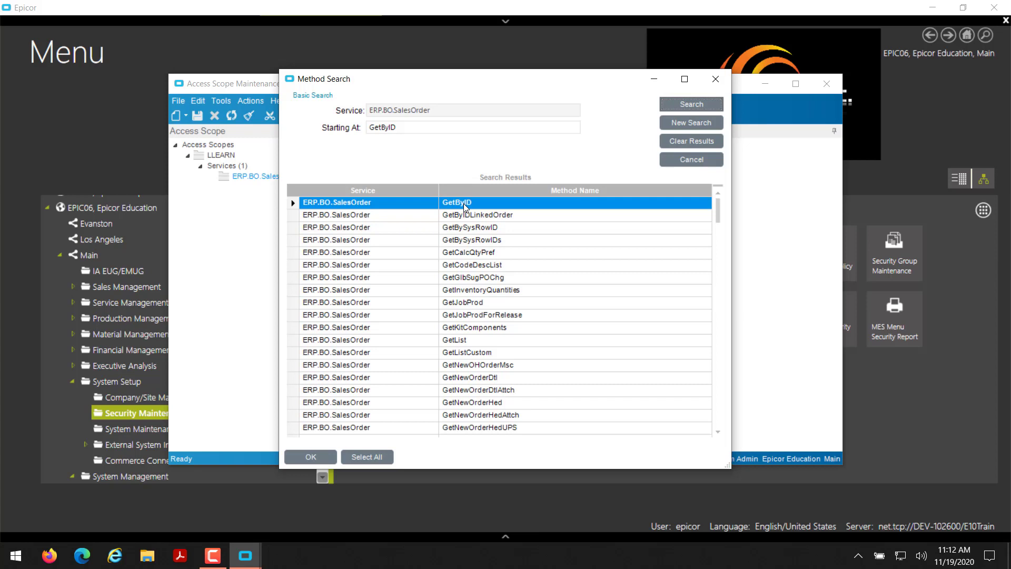
{"action": "left_click", "coordinate": [465, 206]}
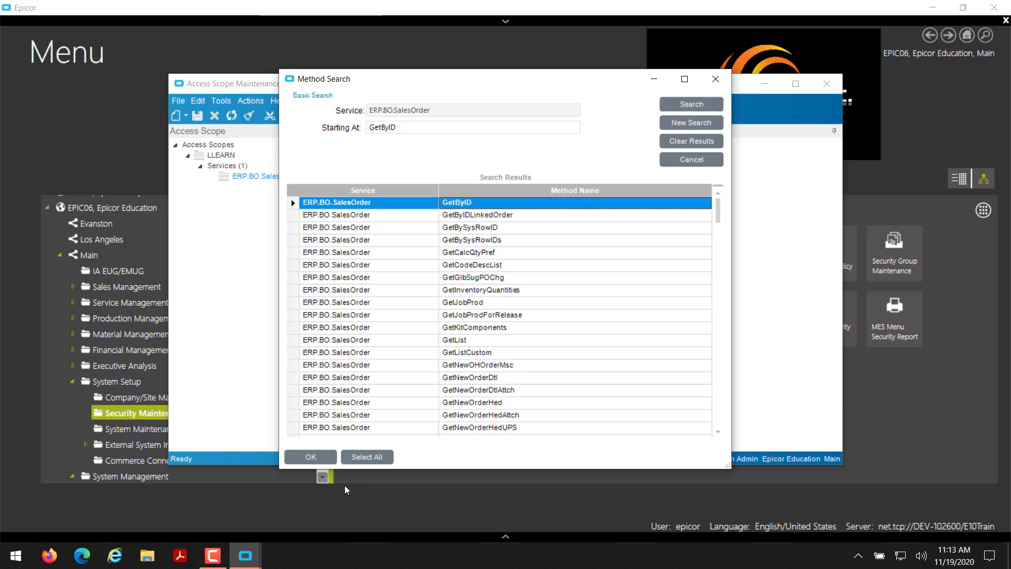
{"action": "left_click", "coordinate": [318, 457]}
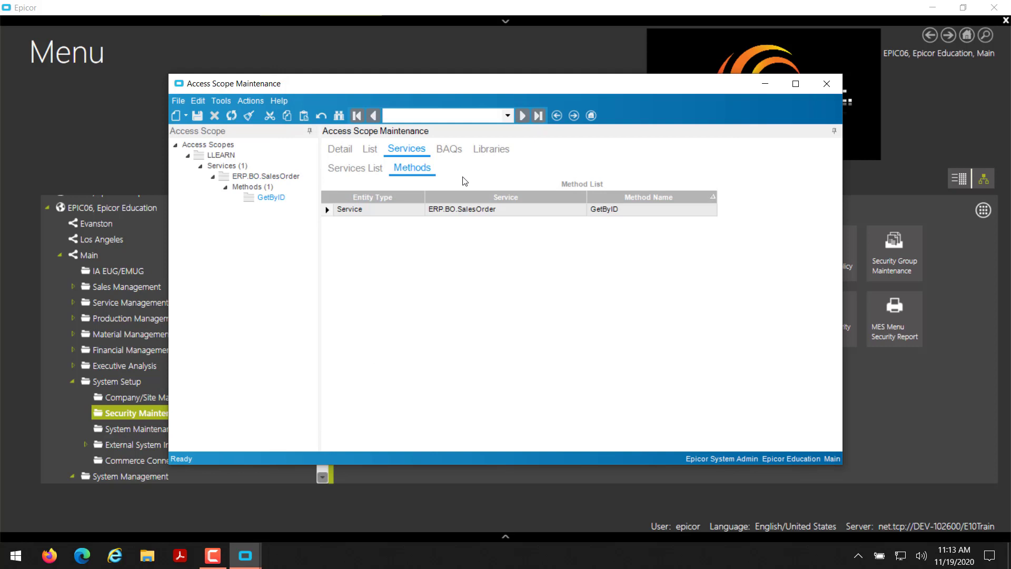
Mark the LLEARN access scope Active on its Detail tab and save it.
{"action": "left_click", "coordinate": [454, 156]}
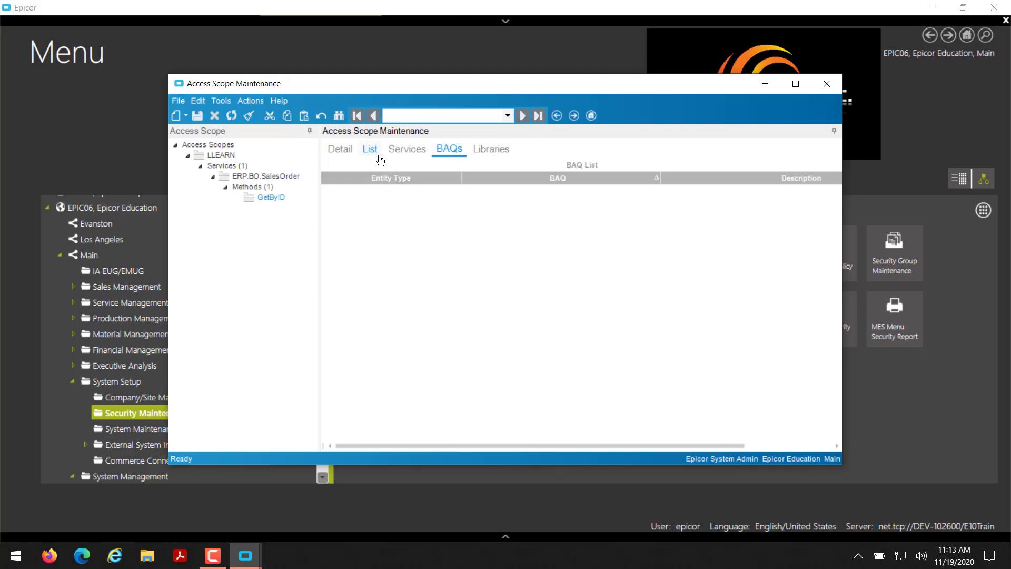
{"action": "left_click", "coordinate": [351, 153]}
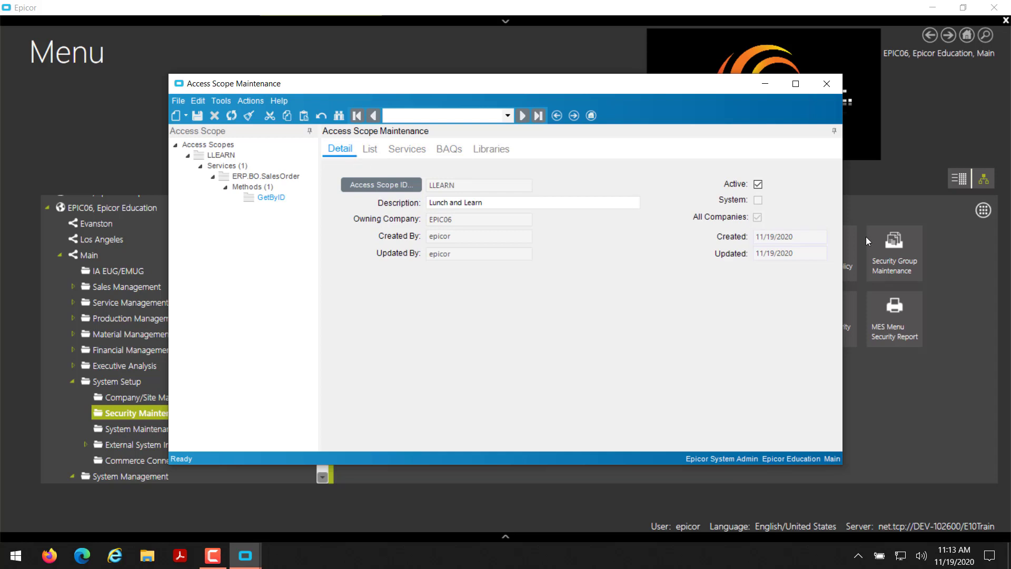
{"action": "left_click", "coordinate": [758, 183]}
{"action": "left_click", "coordinate": [197, 116]}
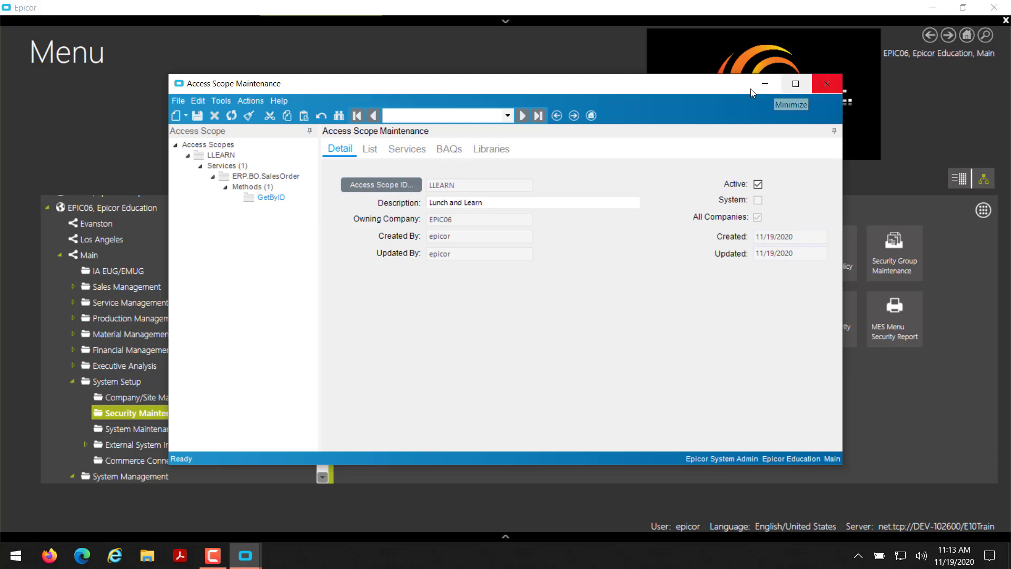
Close Access Scope Maintenance and open API Key Maintenance maximized.
{"action": "left_click", "coordinate": [827, 84]}
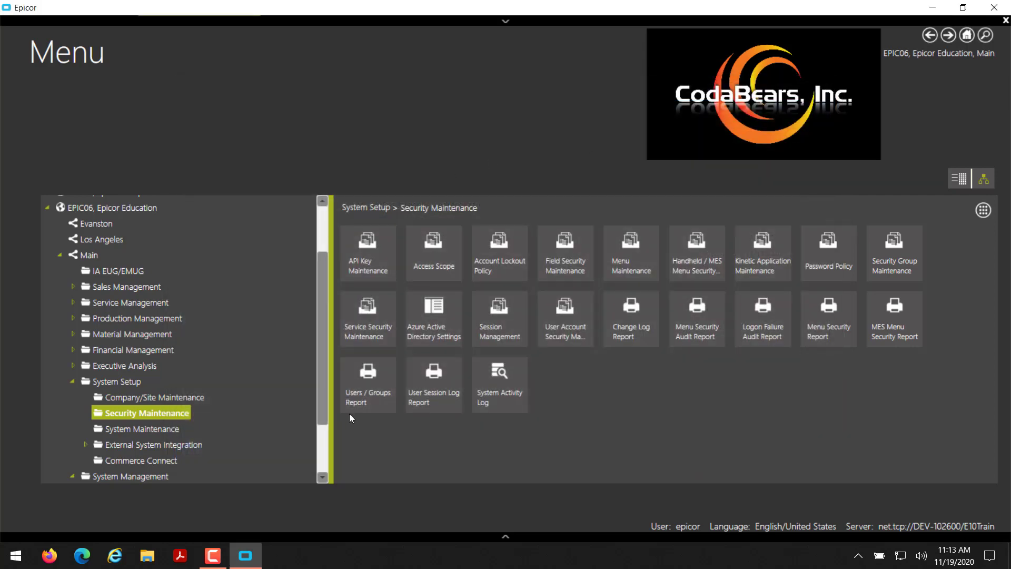
{"action": "left_click", "coordinate": [382, 274]}
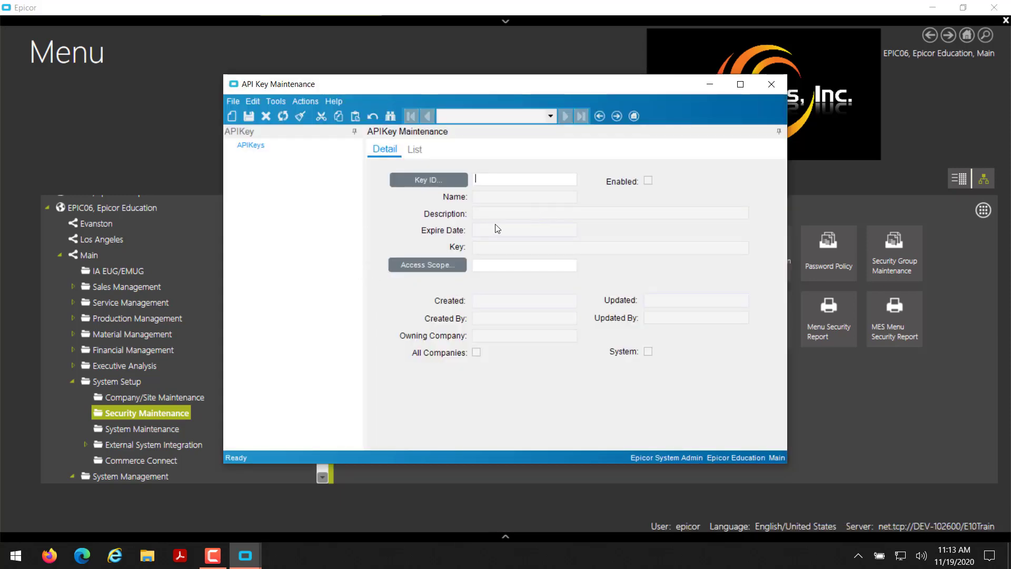
{"action": "double_click", "coordinate": [482, 84]}
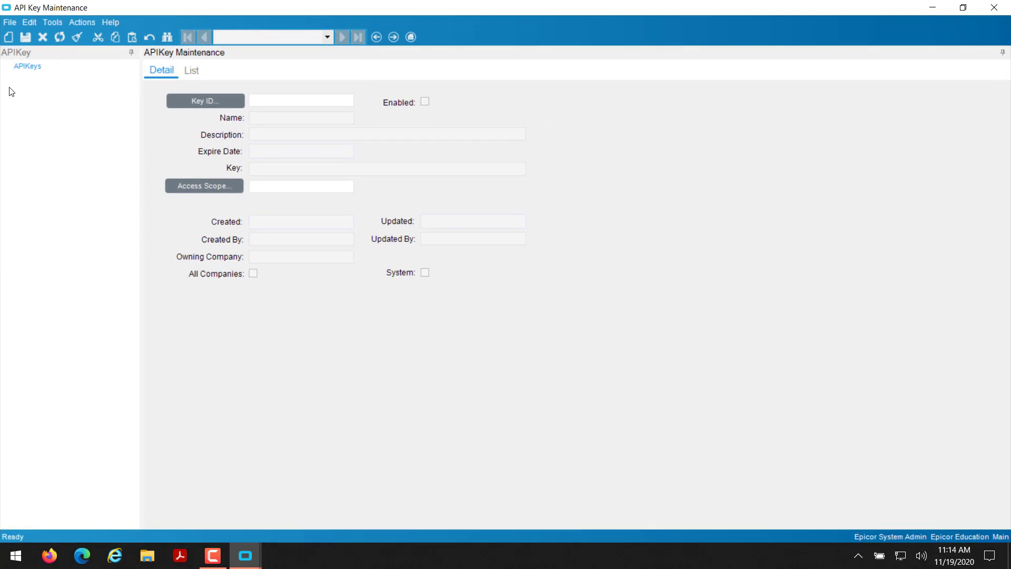
Create new API key LLEARN with name and description 'Lunch and Learn'.
{"action": "left_click", "coordinate": [7, 36]}
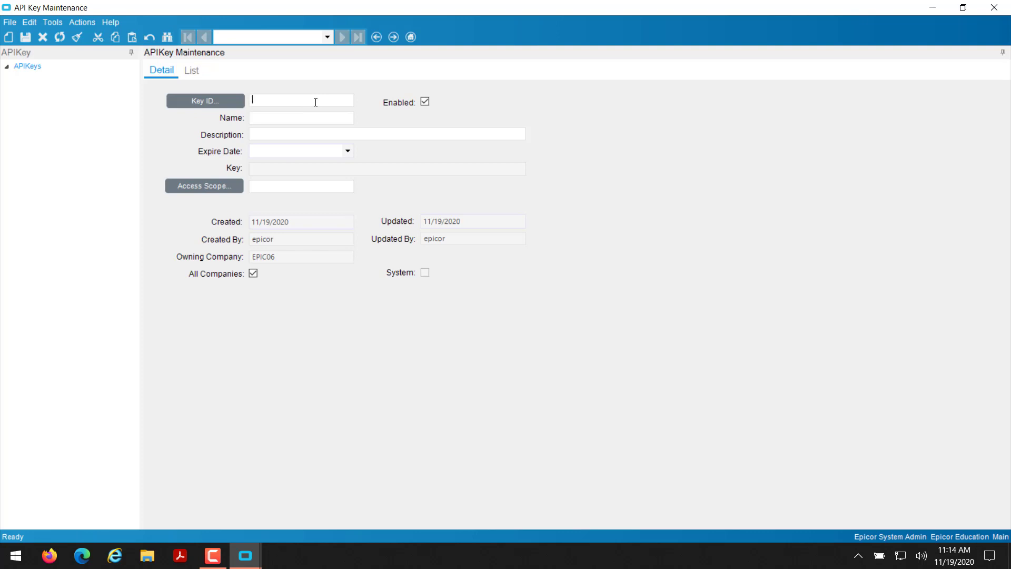
{"action": "type", "text": "LLEARN"}
{"action": "key", "text": "Tab"}
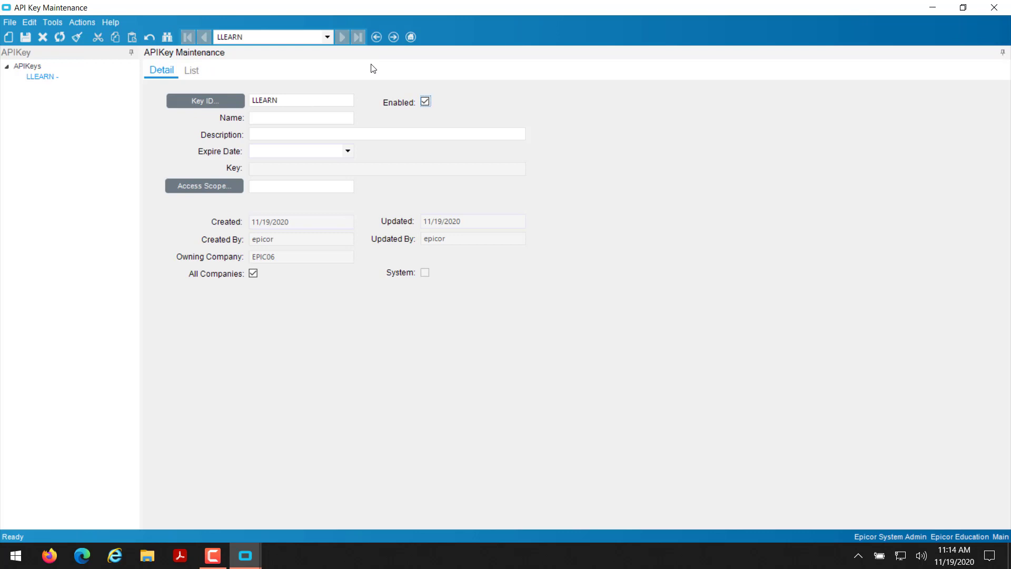
{"action": "left_click", "coordinate": [352, 115]}
{"action": "type", "text": "Lund"}
{"action": "key", "text": "BackSpace"}
{"action": "key", "text": "BackSpace"}
{"action": "type", "text": "nch and Learn"}
{"action": "key", "text": "Tab"}
{"action": "type", "text": "Lunch and "}
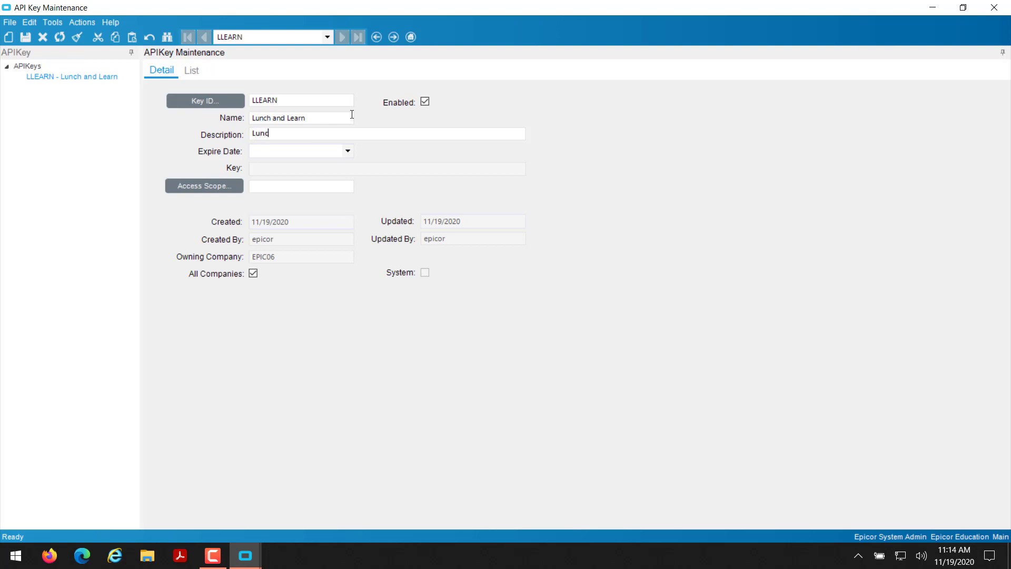
{"action": "type", "text": "Learn"}
Set the key's expiry date to 12/31/2121.
{"action": "left_click", "coordinate": [347, 154]}
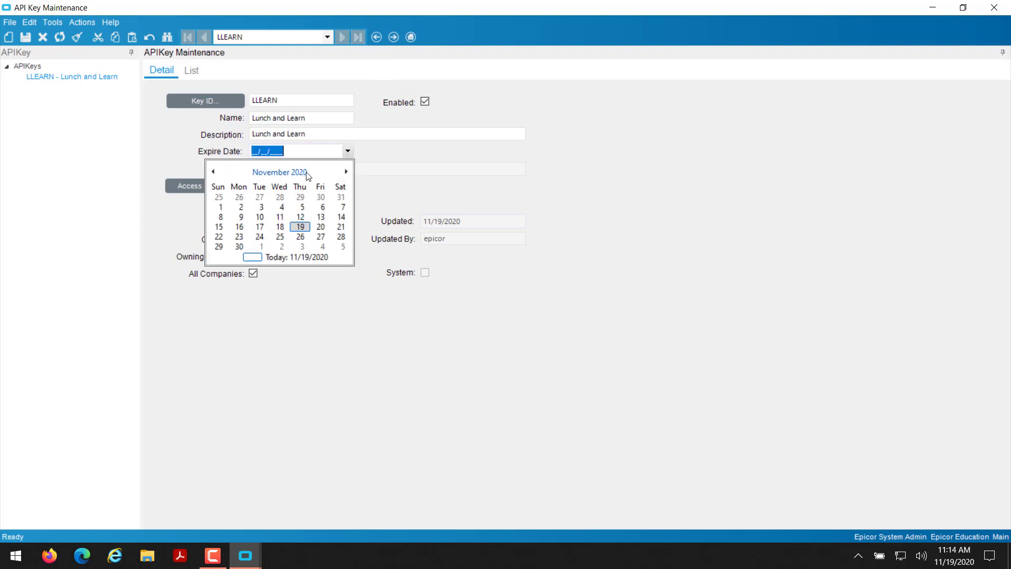
{"action": "left_click", "coordinate": [309, 173]}
{"action": "left_click", "coordinate": [279, 172]}
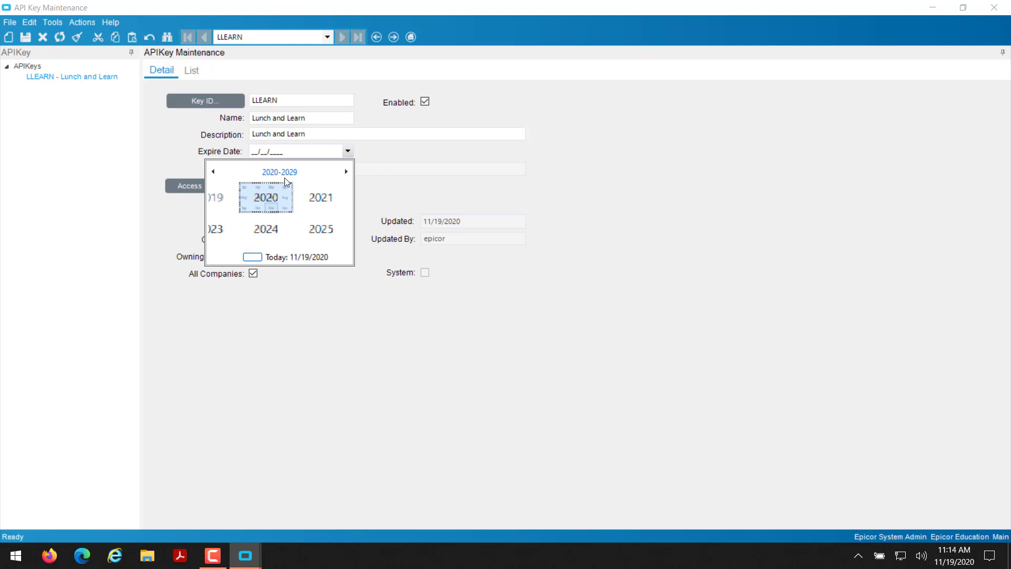
{"action": "left_click", "coordinate": [346, 171]}
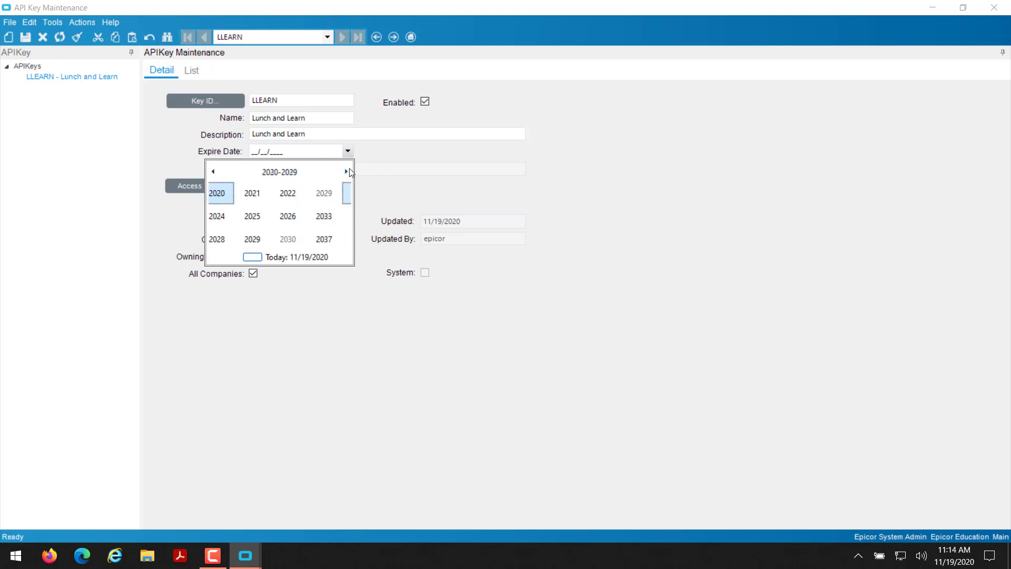
{"action": "left_click", "coordinate": [347, 172]}
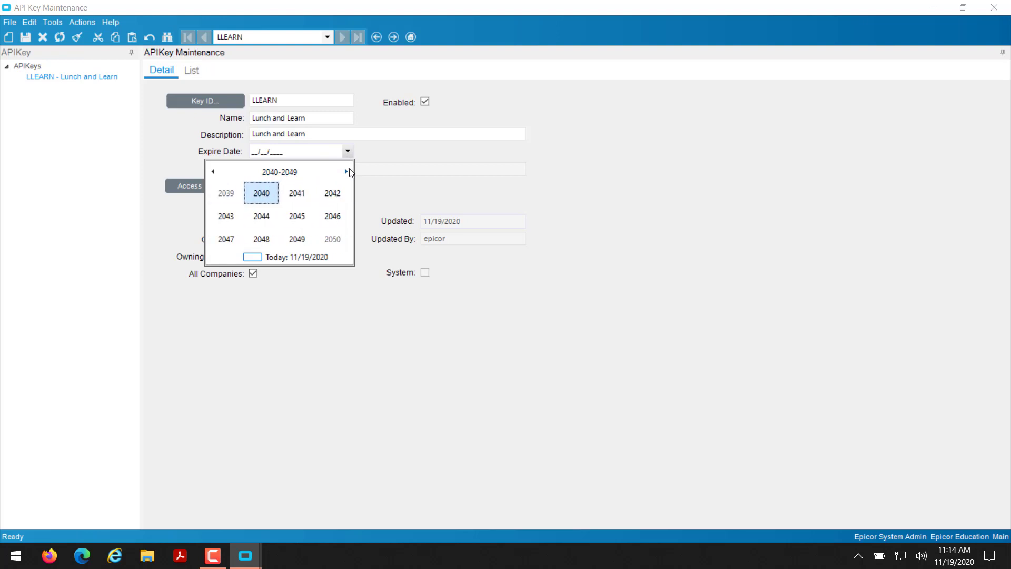
{"action": "left_click", "coordinate": [346, 172]}
{"action": "left_click", "coordinate": [346, 172]}
{"action": "left_click", "coordinate": [347, 172]}
{"action": "left_click", "coordinate": [346, 171]}
{"action": "left_click", "coordinate": [346, 171]}
{"action": "left_click", "coordinate": [346, 172]}
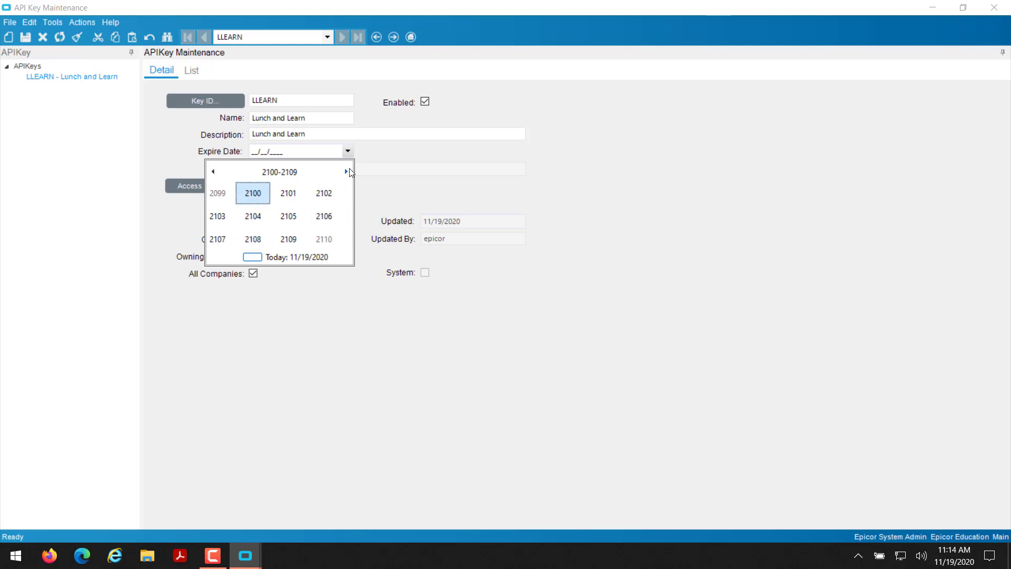
{"action": "left_click", "coordinate": [346, 172]}
{"action": "left_click", "coordinate": [346, 172]}
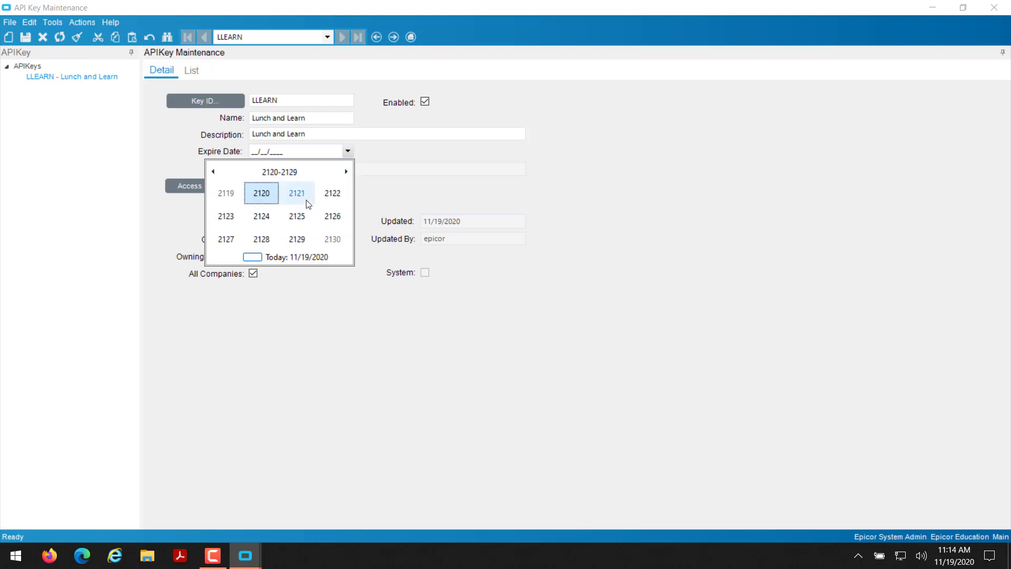
{"action": "left_click", "coordinate": [306, 201]}
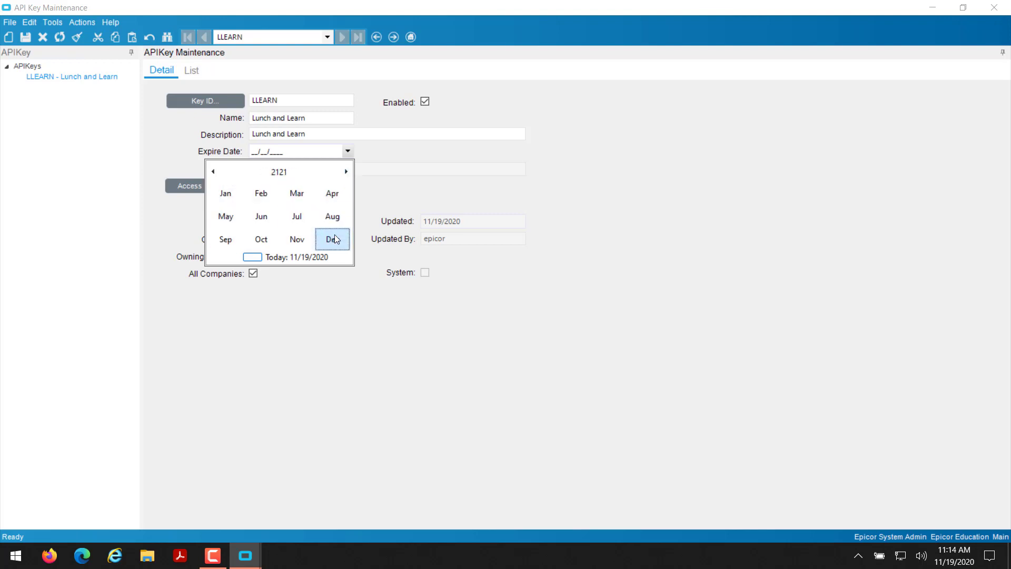
{"action": "left_click", "coordinate": [335, 240]}
{"action": "left_click", "coordinate": [283, 238]}
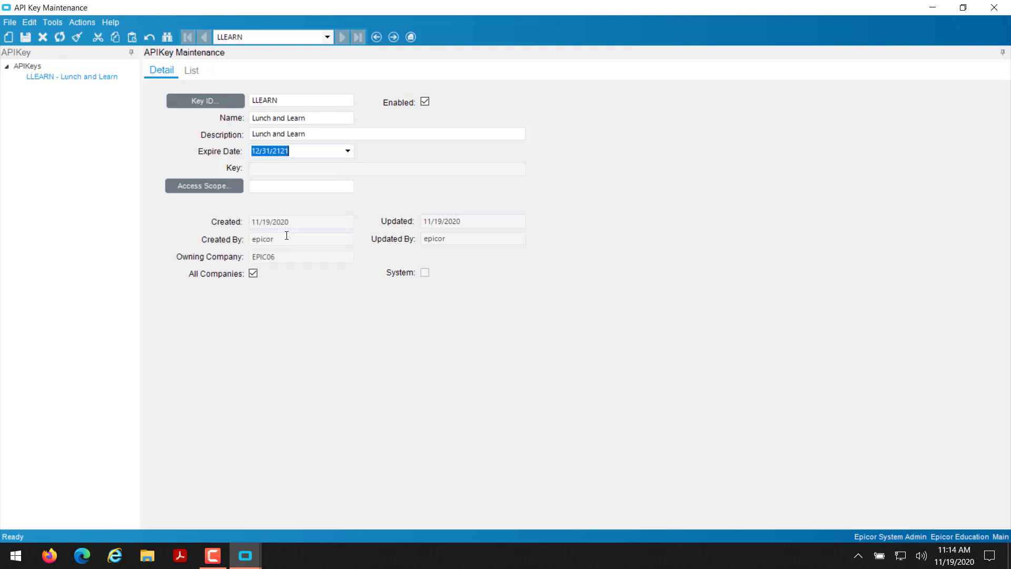
{"action": "left_click", "coordinate": [307, 167]}
Assign the LLEARN access scope to the key.
{"action": "left_click", "coordinate": [216, 190]}
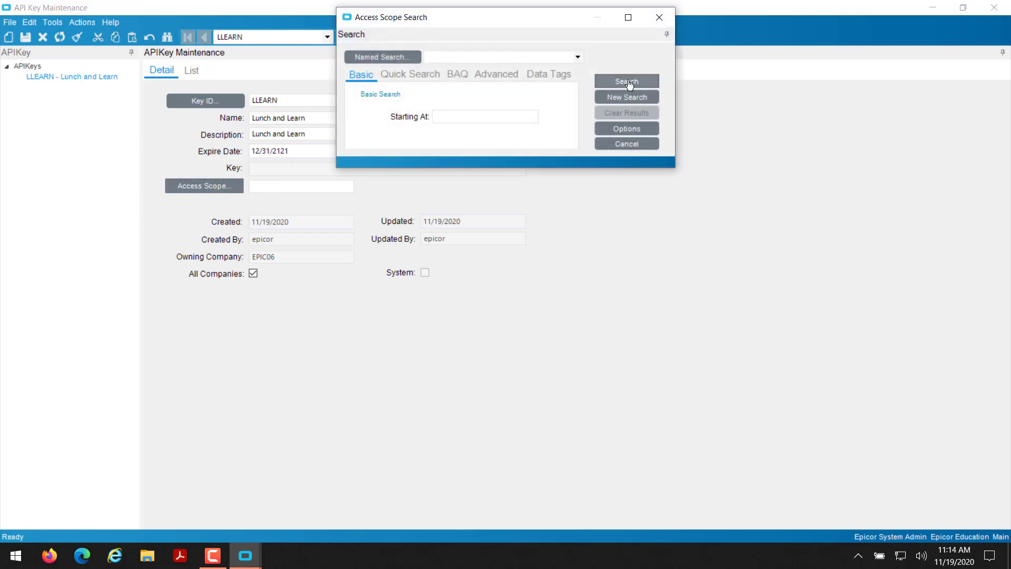
{"action": "left_click", "coordinate": [628, 82]}
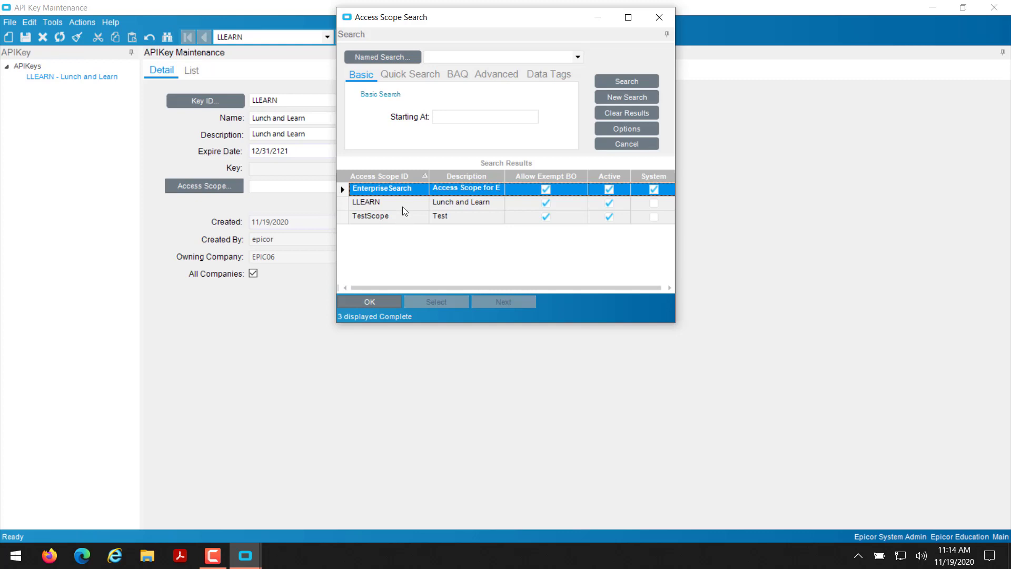
{"action": "left_click", "coordinate": [393, 203]}
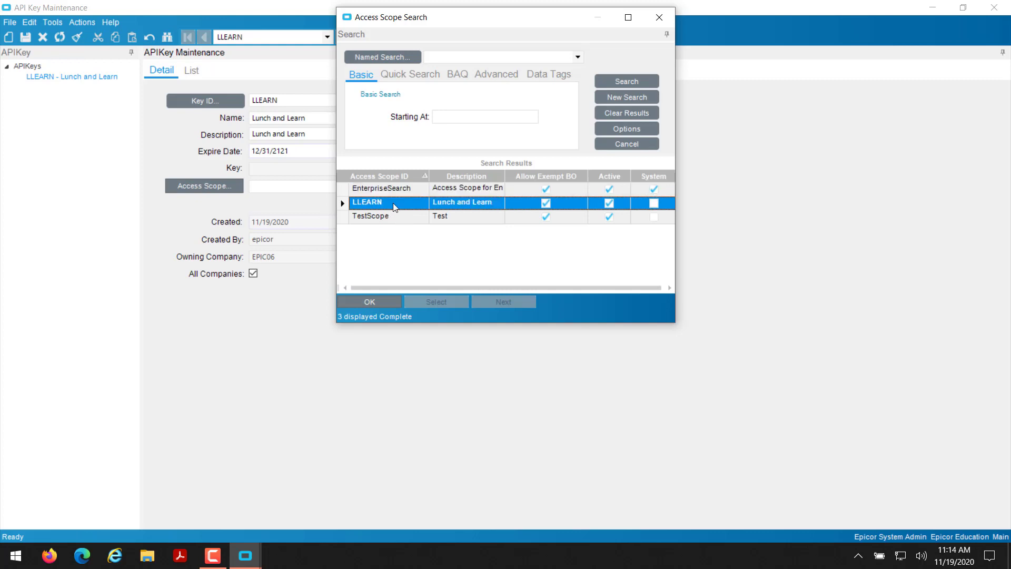
{"action": "double_click", "coordinate": [393, 203]}
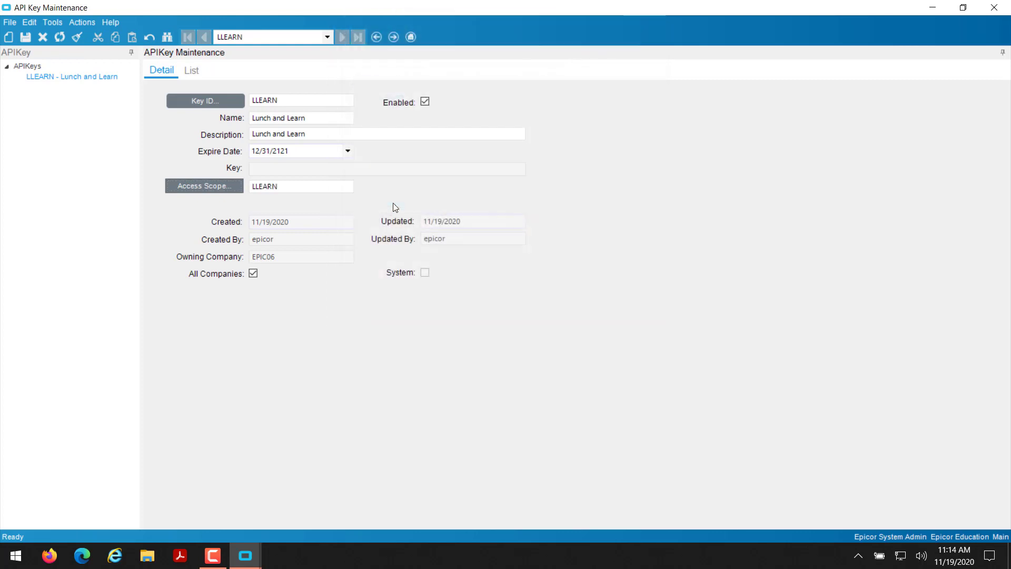
Save the LLEARN key and move the Generating New Key notice aside.
{"action": "left_click", "coordinate": [26, 36]}
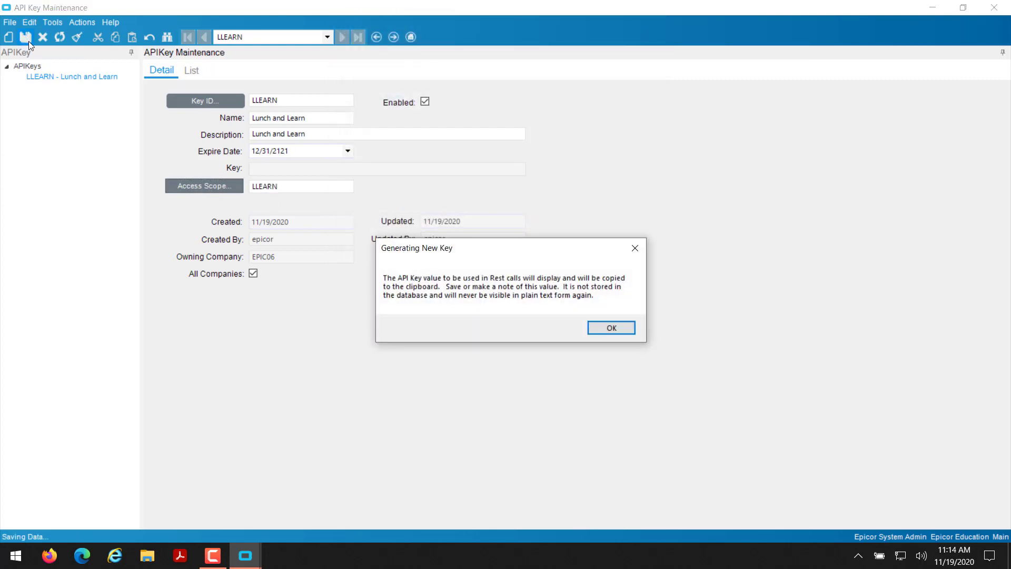
{"action": "left_click_drag", "start_coordinate": [562, 241], "coordinate": [542, 127]}
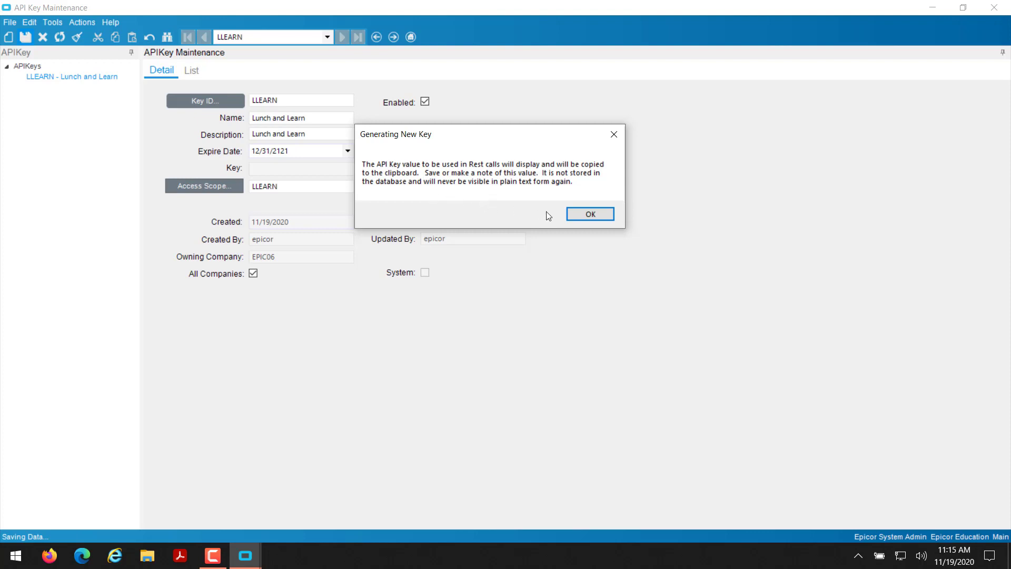
Copy the generated key value and paste it into a new Notepad window.
{"action": "left_click", "coordinate": [577, 215]}
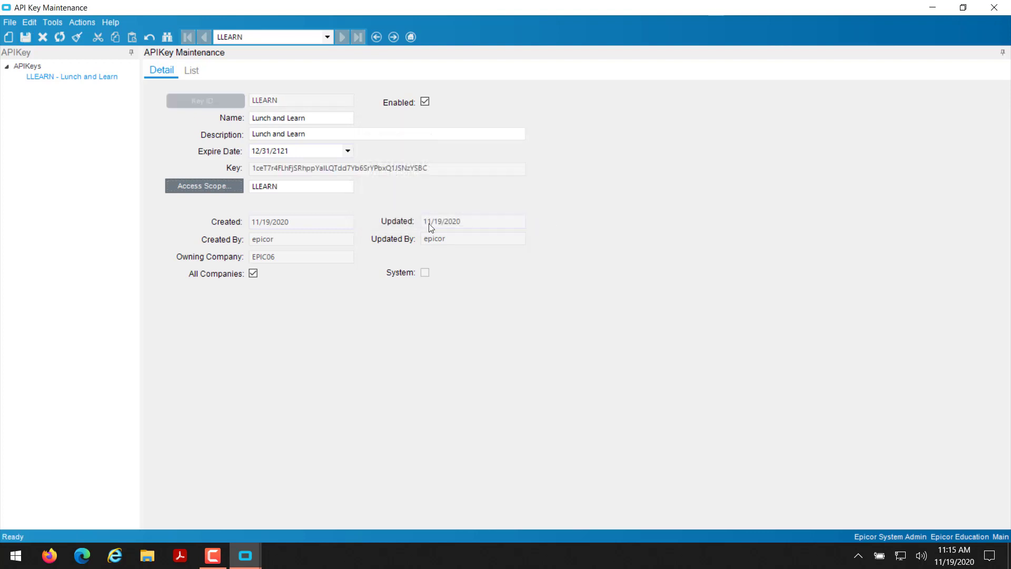
{"action": "left_click", "coordinate": [431, 167]}
{"action": "left_click_drag", "start_coordinate": [431, 166], "coordinate": [245, 153]}
{"action": "key", "text": "ctrl+c"}
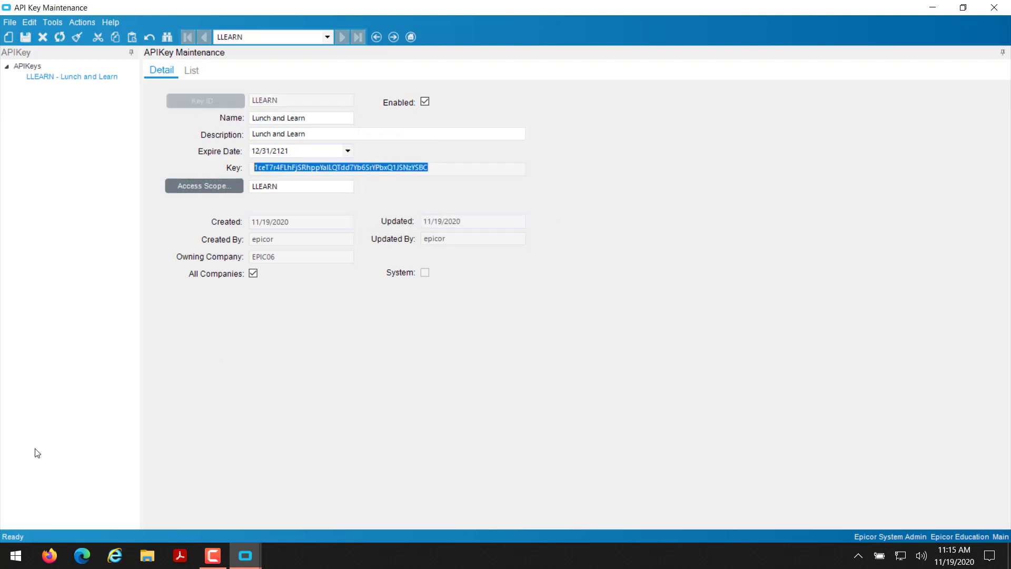
{"action": "left_click", "coordinate": [16, 566]}
{"action": "type", "text": "note"}
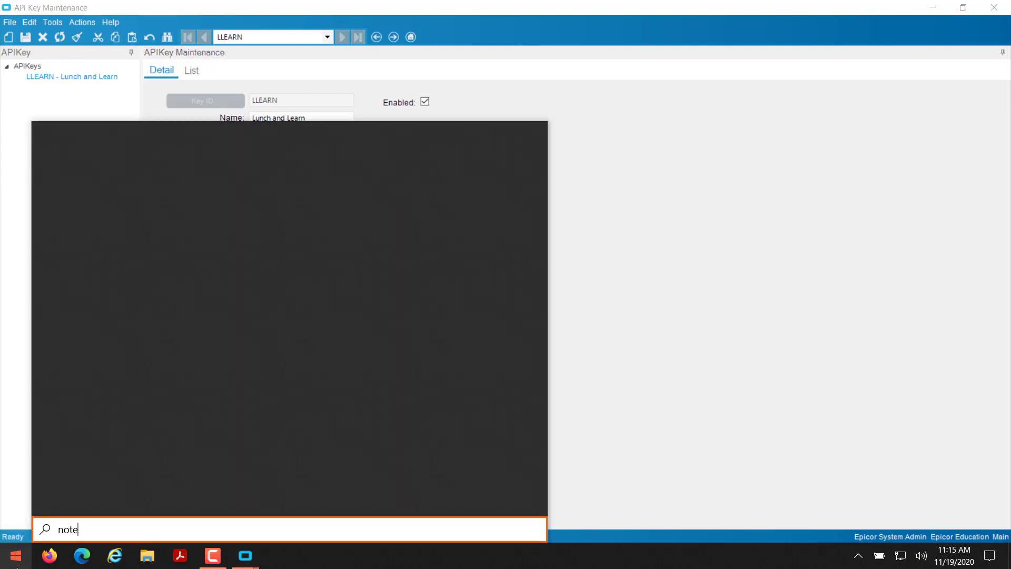
{"action": "key", "text": "Return"}
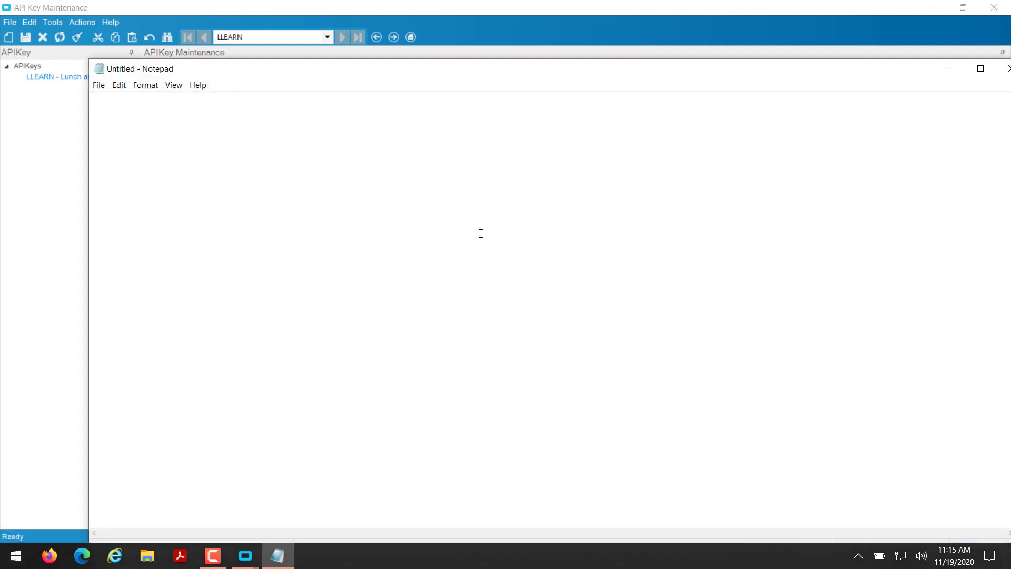
{"action": "key", "text": "ctrl+v"}
Clear the API key form and reload LLEARN, checking its now-masked key value.
{"action": "left_click", "coordinate": [81, 74]}
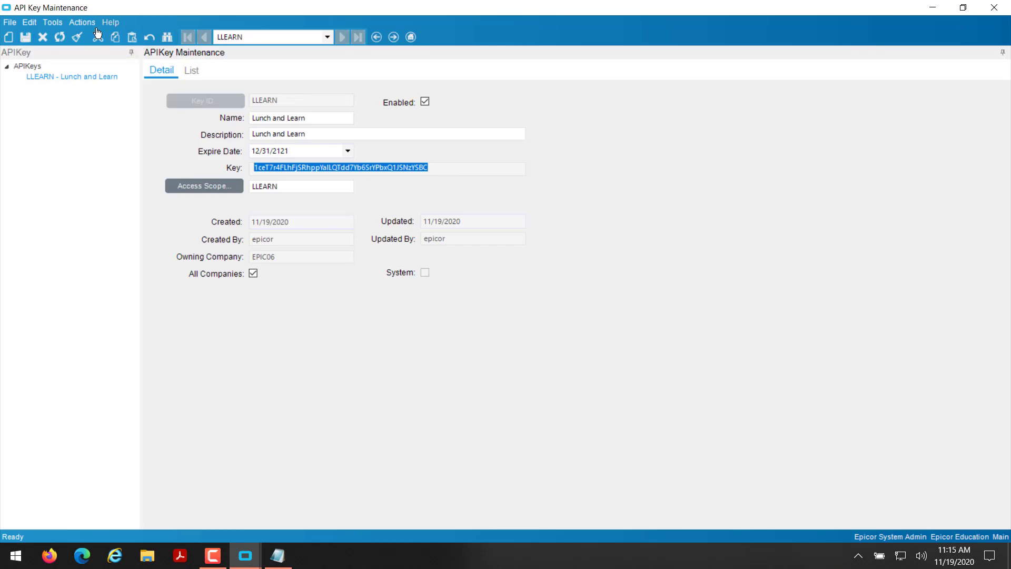
{"action": "left_click", "coordinate": [77, 37]}
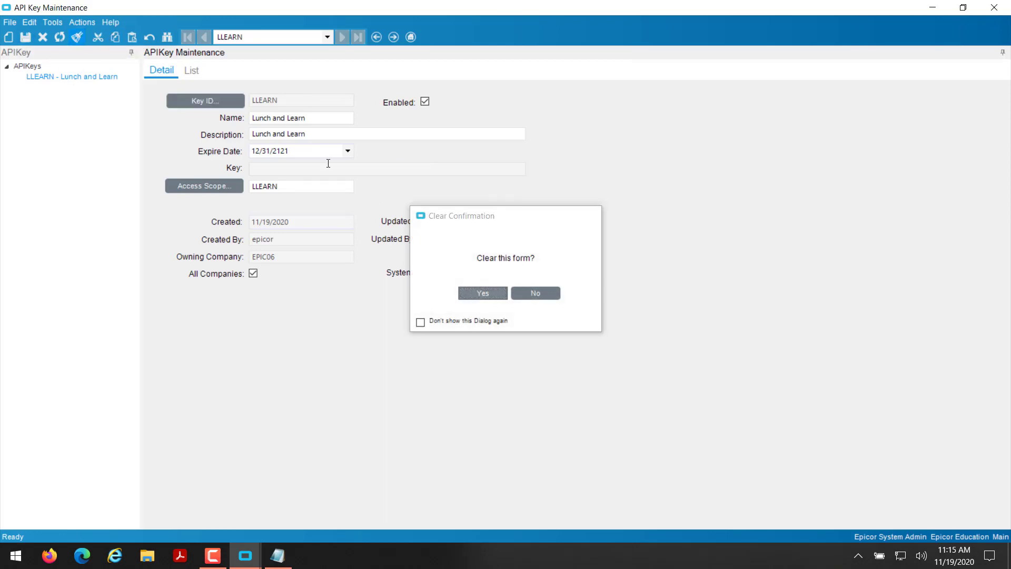
{"action": "key", "text": "Return"}
{"action": "type", "text": "LLEARN"}
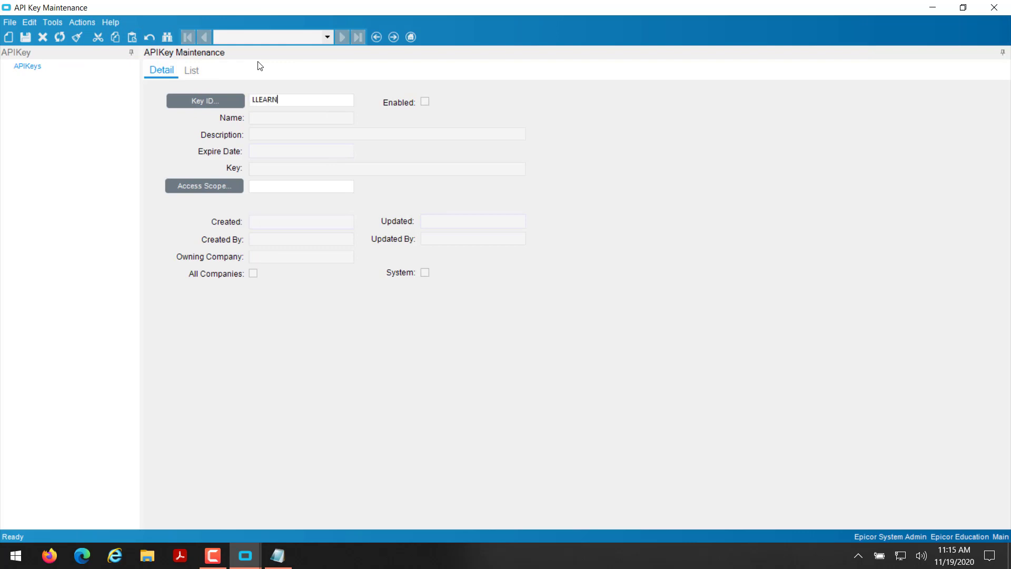
{"action": "key", "text": "Tab"}
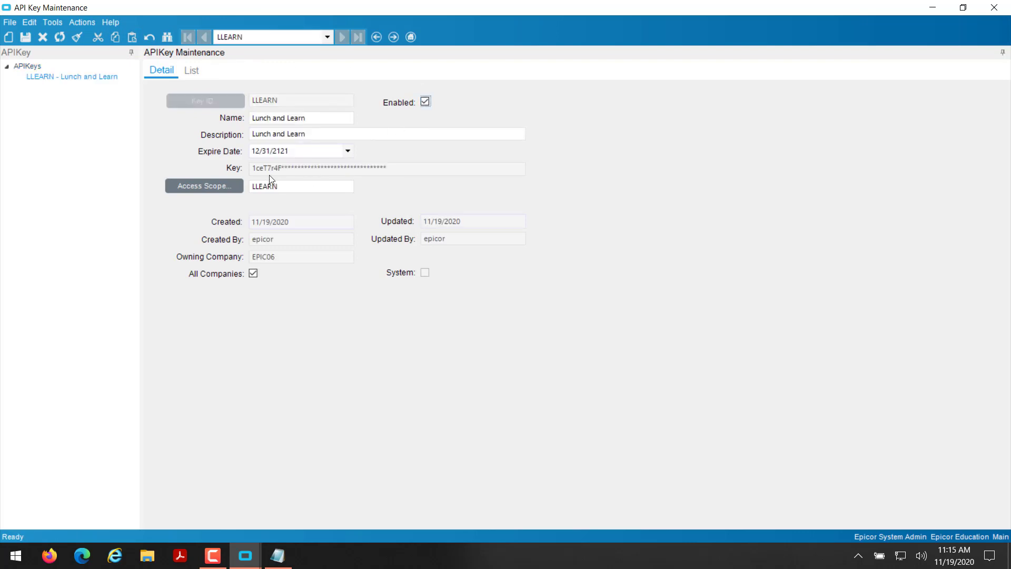
{"action": "left_click_drag", "start_coordinate": [284, 167], "coordinate": [96, 164]}
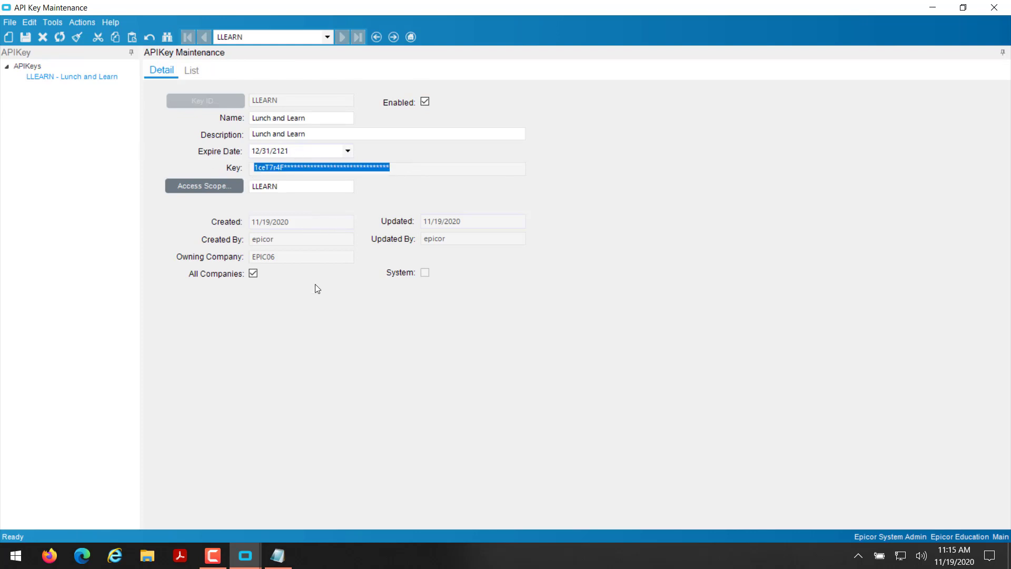
{"action": "left_click", "coordinate": [282, 169]}
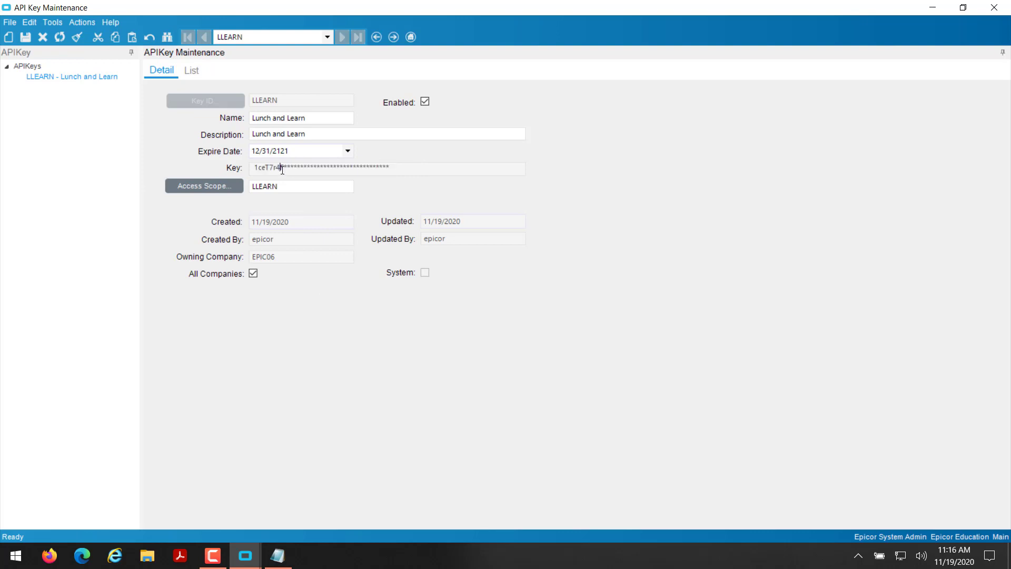
{"action": "double_click", "coordinate": [289, 166]}
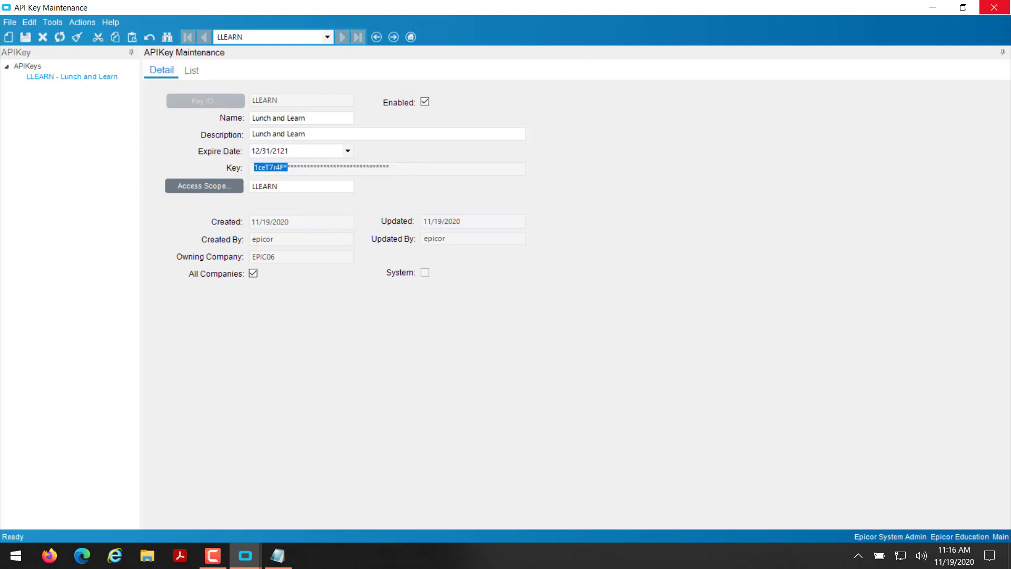
Close API Key Maintenance and expand Sales Management in the Epicor menu.
{"action": "left_click", "coordinate": [995, 7]}
{"action": "left_click", "coordinate": [64, 289]}
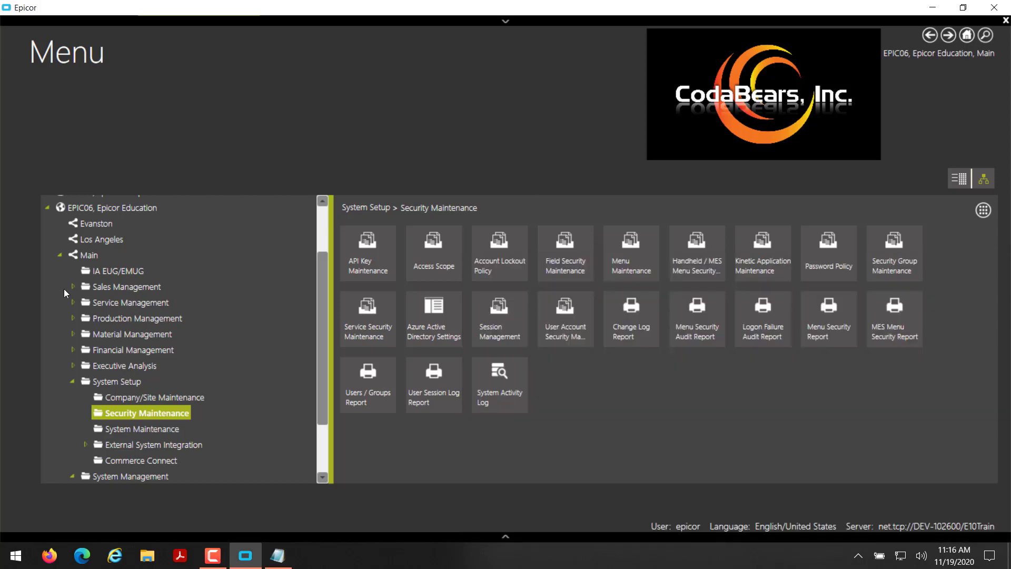
{"action": "left_click", "coordinate": [73, 287]}
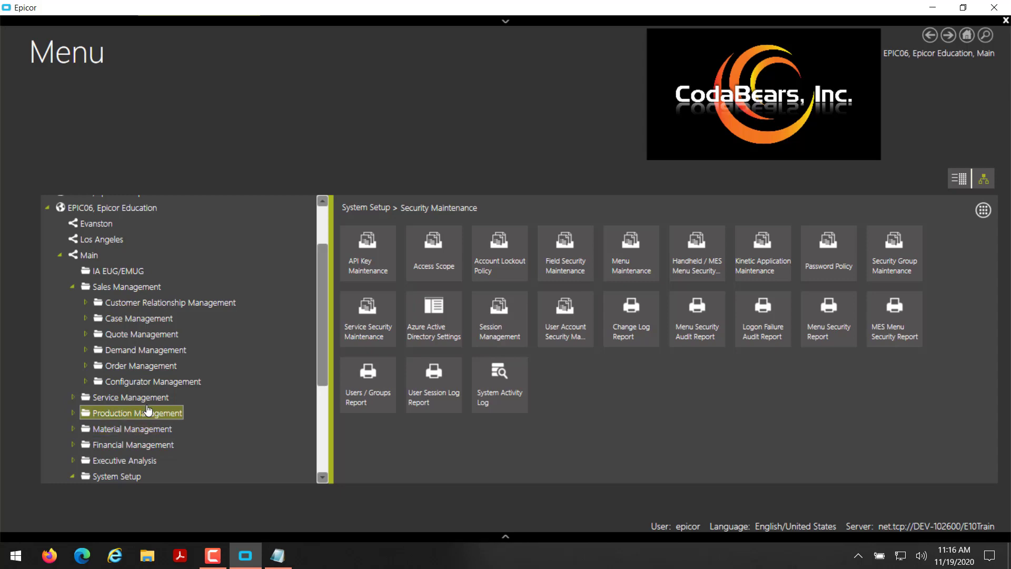
{"action": "left_click", "coordinate": [124, 562]}
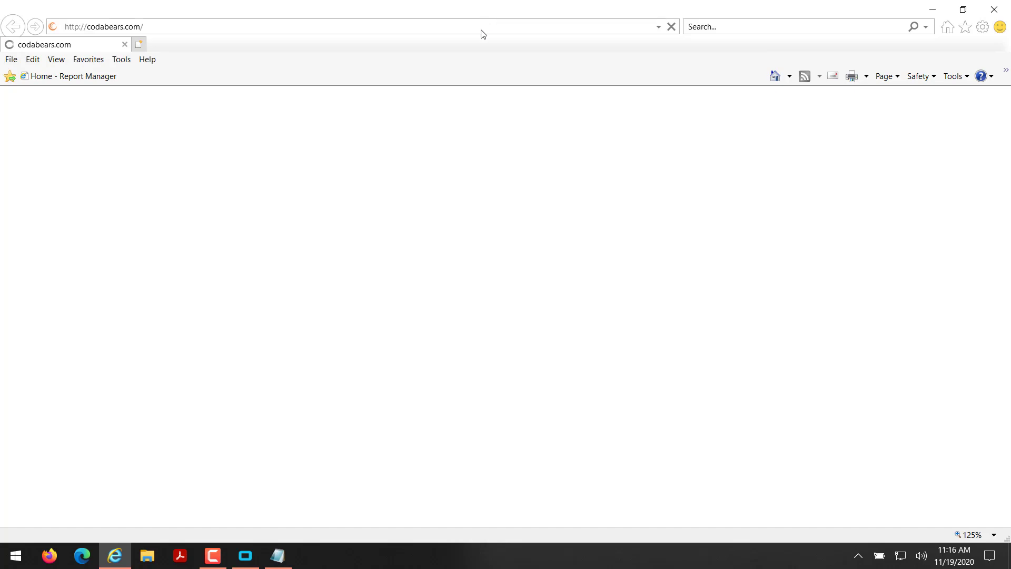
{"action": "left_click", "coordinate": [229, 27]}
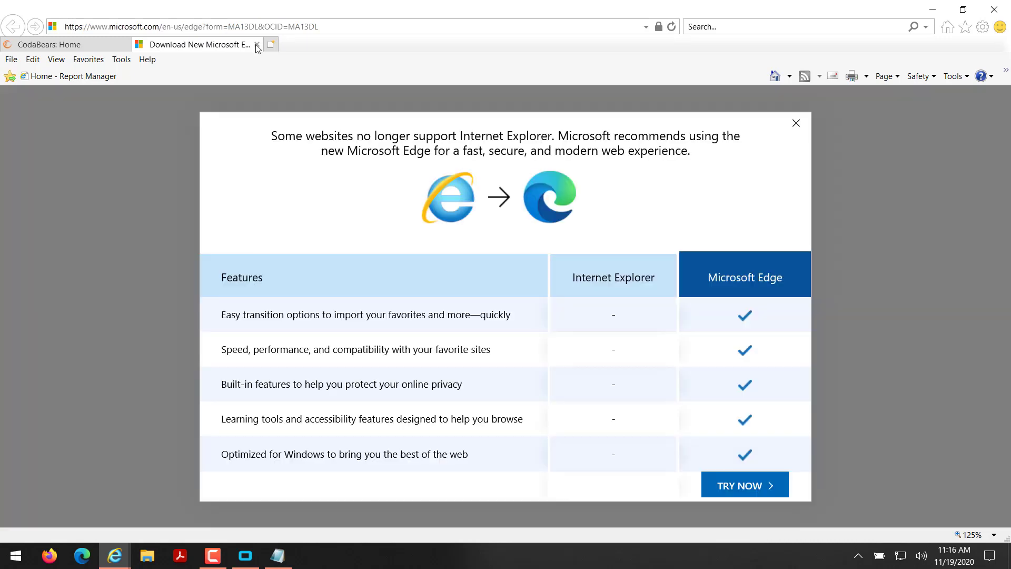
{"action": "left_click", "coordinate": [257, 44]}
{"action": "left_click", "coordinate": [250, 25]}
{"action": "type", "text": "http"}
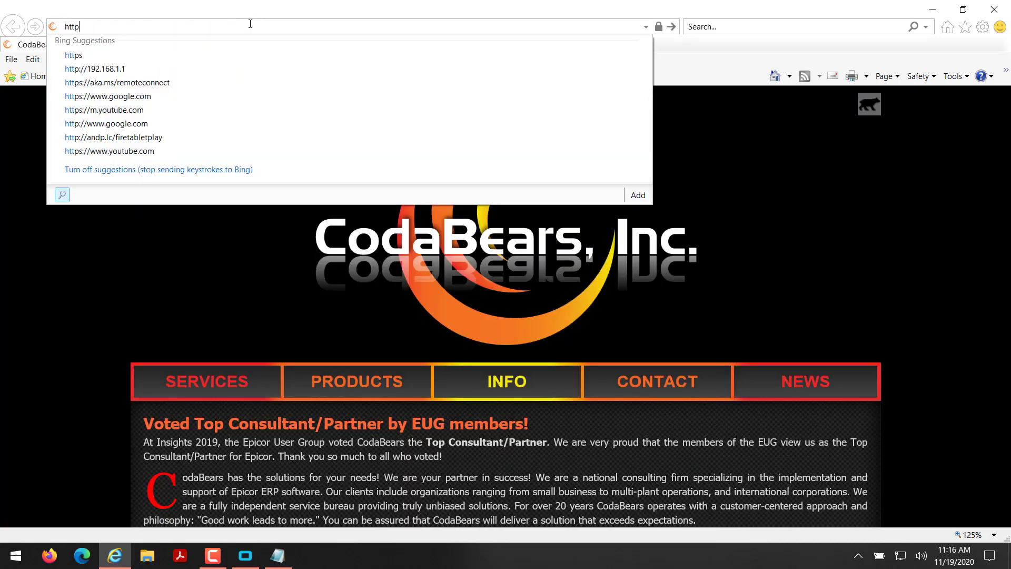
{"action": "type", "text": "s:/"}
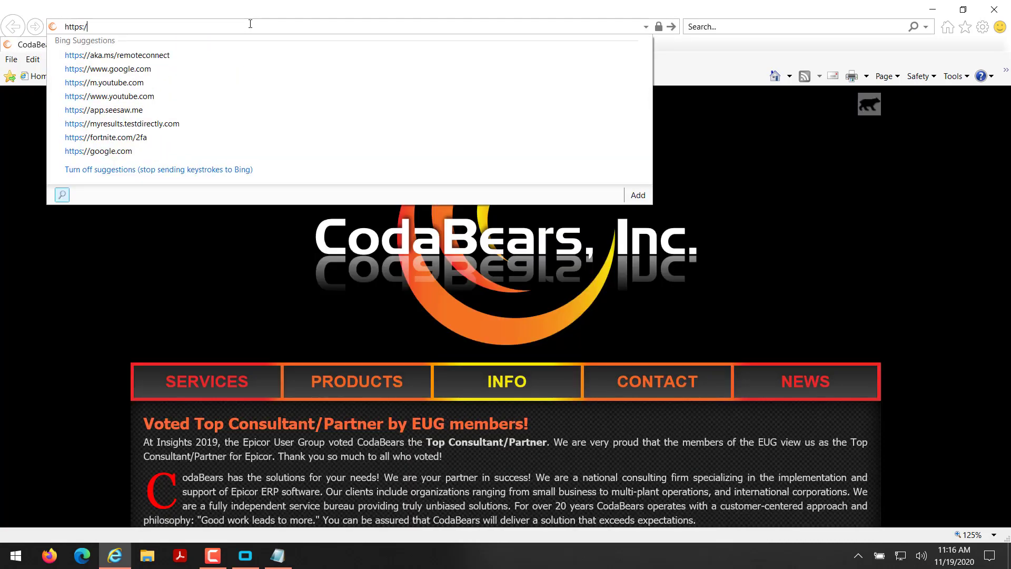
{"action": "type", "text": "/dev-102"}
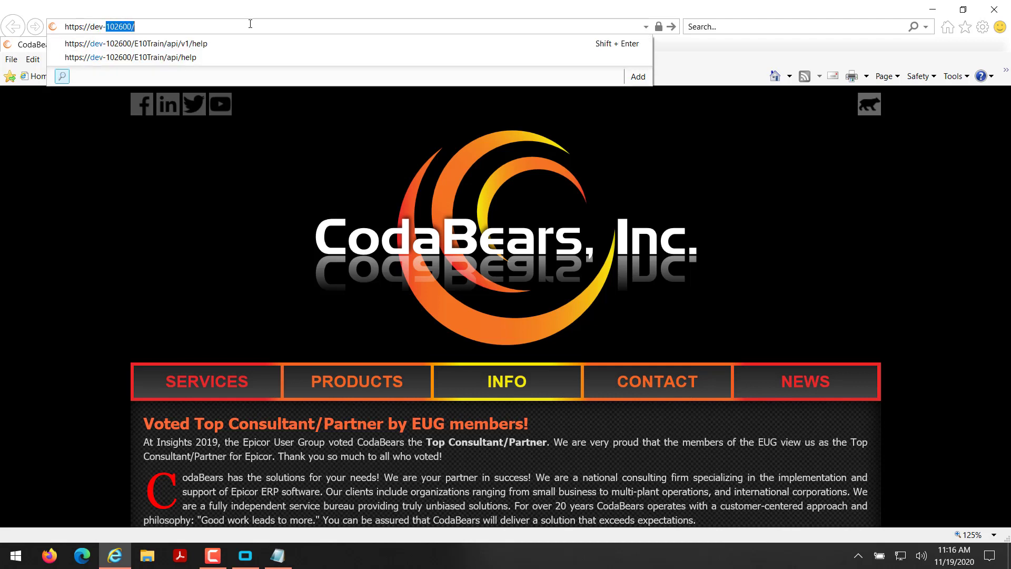
{"action": "type", "text": "600/E10Tra"}
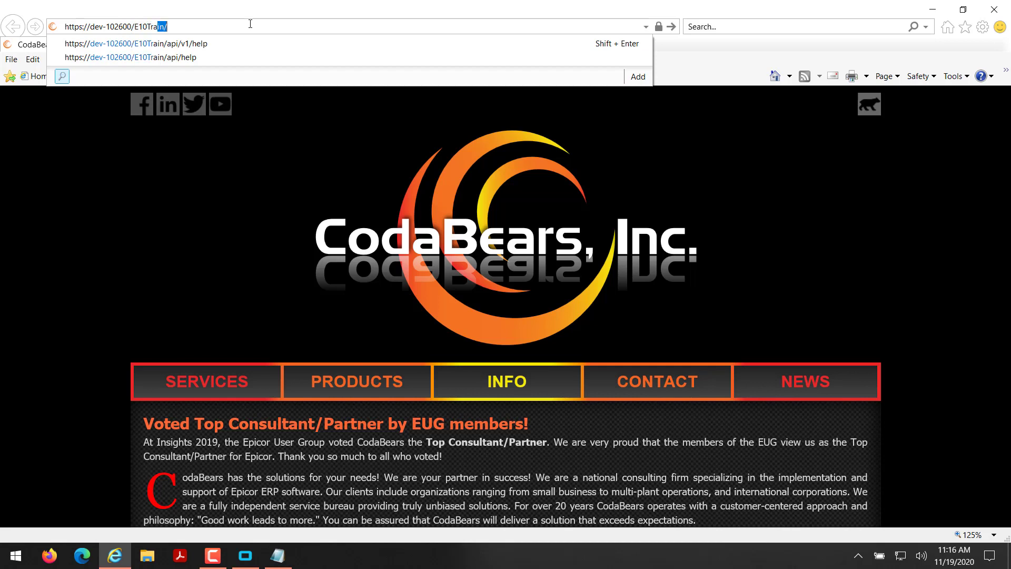
{"action": "type", "text": "in/api/help"}
Load the API help address and bypass the certificate warning to reach the sign-in prompt.
{"action": "key", "text": "Return"}
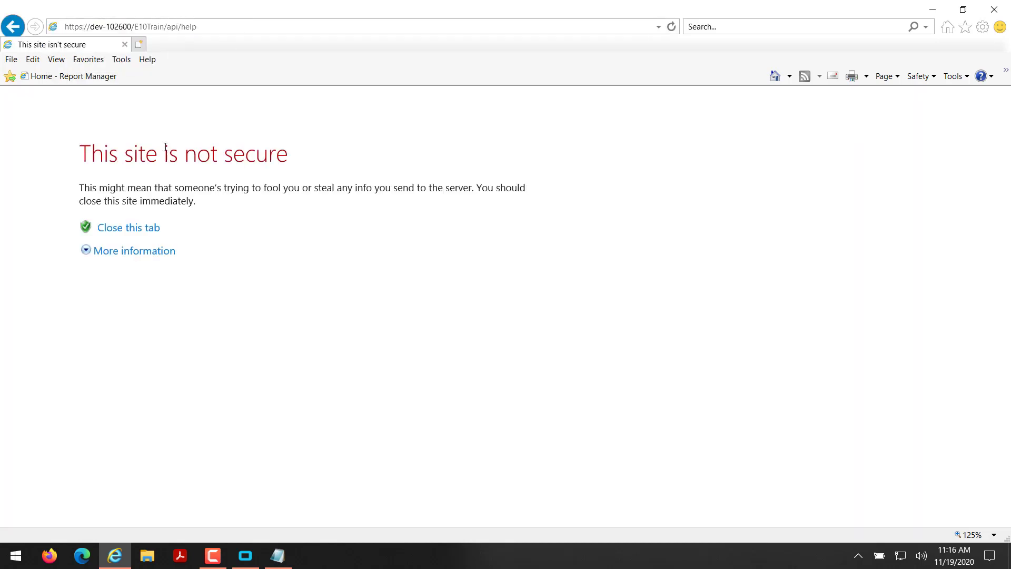
{"action": "left_click", "coordinate": [147, 257]}
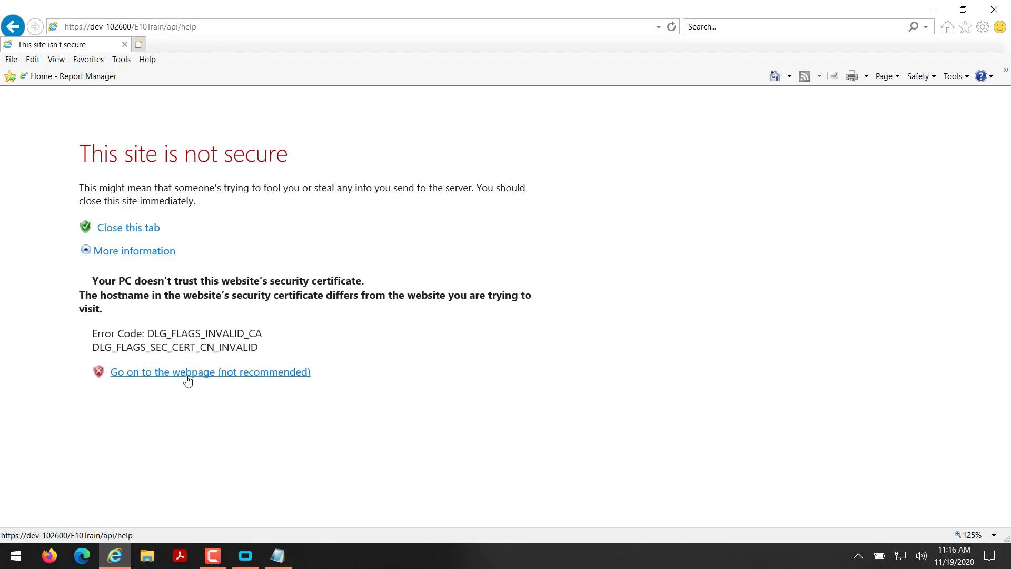
{"action": "left_click", "coordinate": [225, 373]}
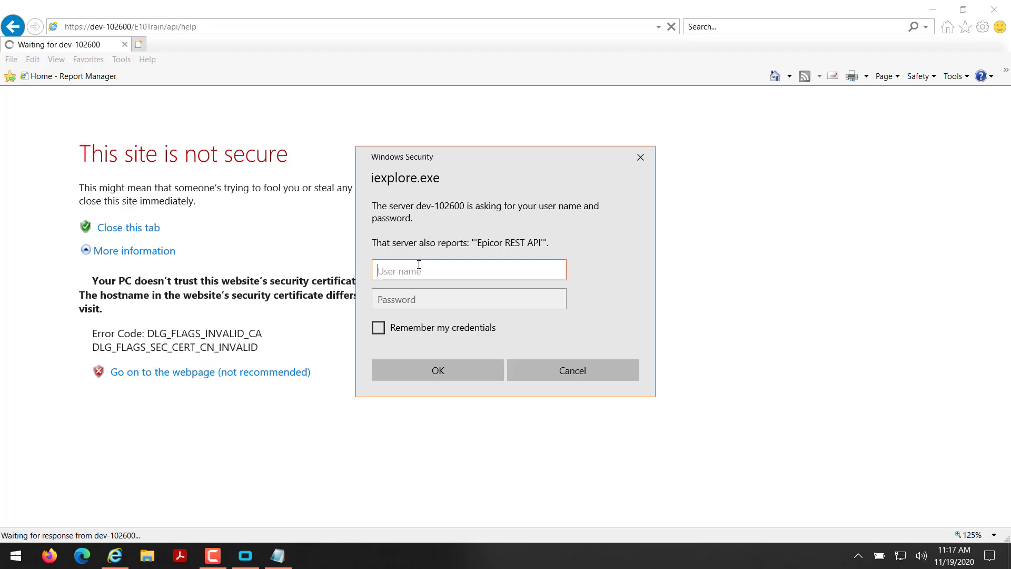
Sign in to the Windows Security prompt with the server user name and password.
{"action": "type", "text": "epicor"}
{"action": "key", "text": "Tab"}
{"action": "type", "text": "epicor"}
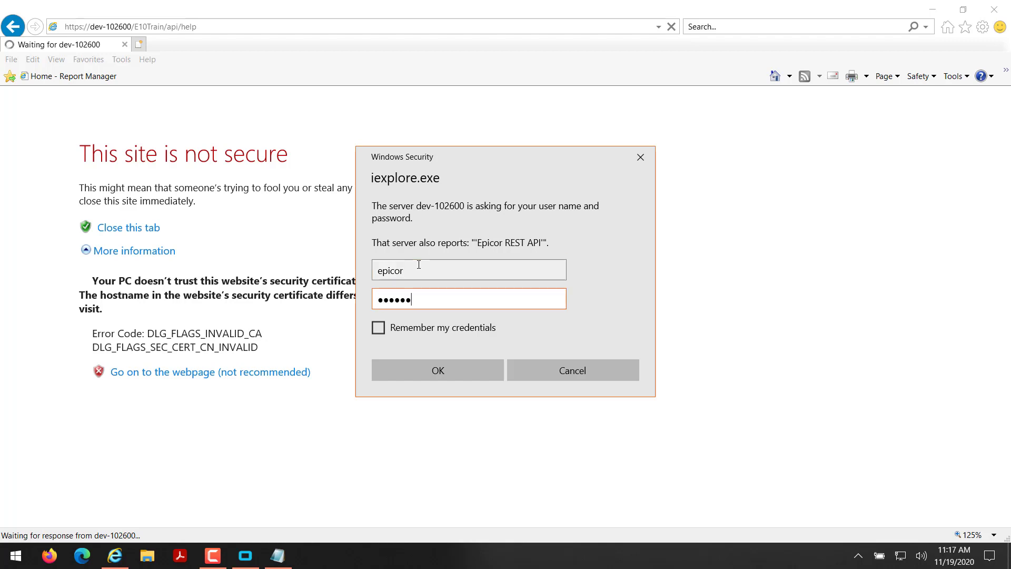
{"action": "key", "text": "Return"}
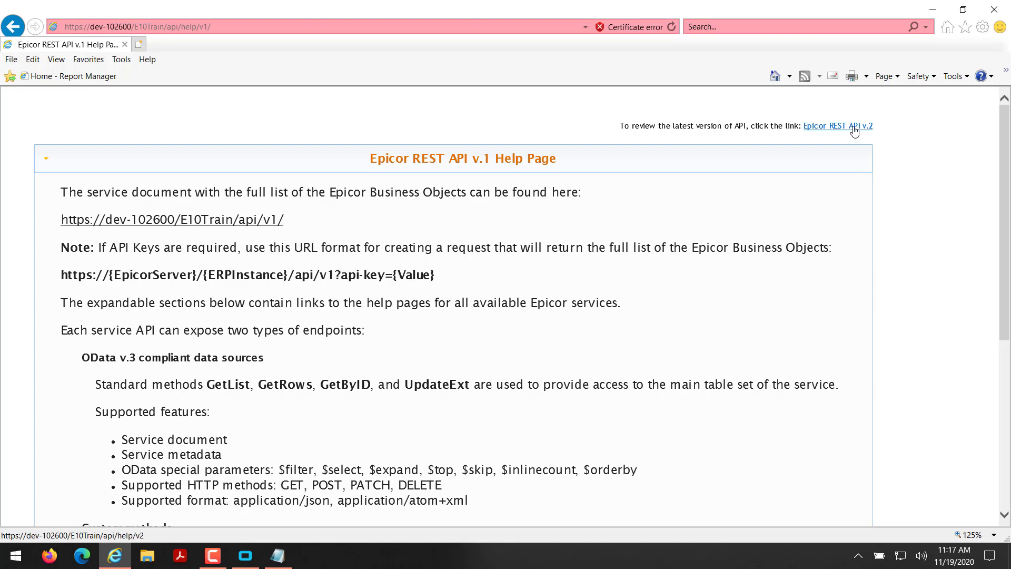
On the REST API v.2 page, expand the BO Namespace list and filter it with 'E.Bo.SalesOr'.
{"action": "left_click", "coordinate": [854, 127]}
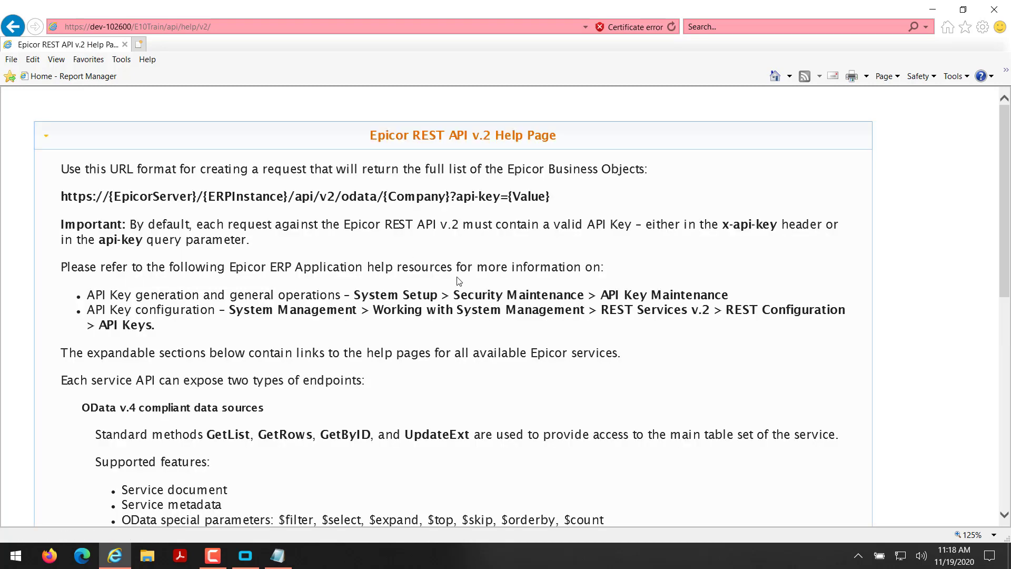
{"action": "scroll", "coordinate": [459, 281], "scroll_direction": "down", "scroll_amount": 9}
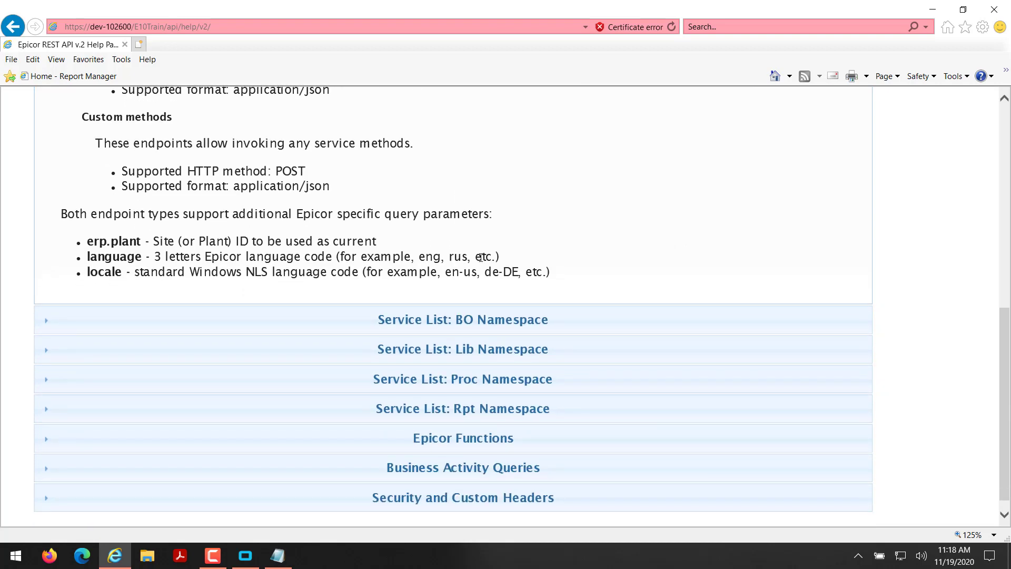
{"action": "left_click", "coordinate": [472, 322]}
{"action": "scroll", "coordinate": [462, 304], "scroll_direction": "up", "scroll_amount": 9}
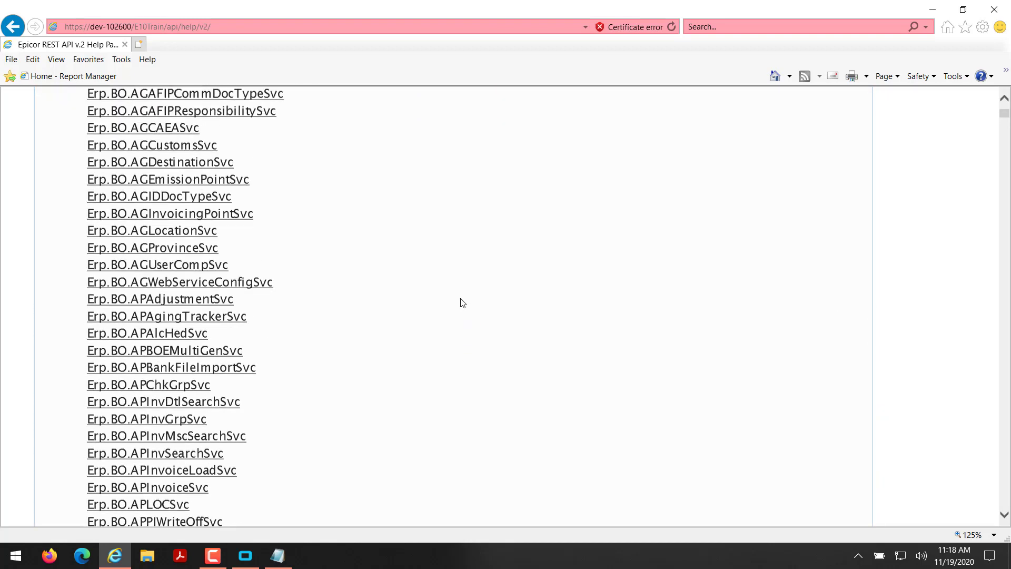
{"action": "left_click", "coordinate": [133, 221]}
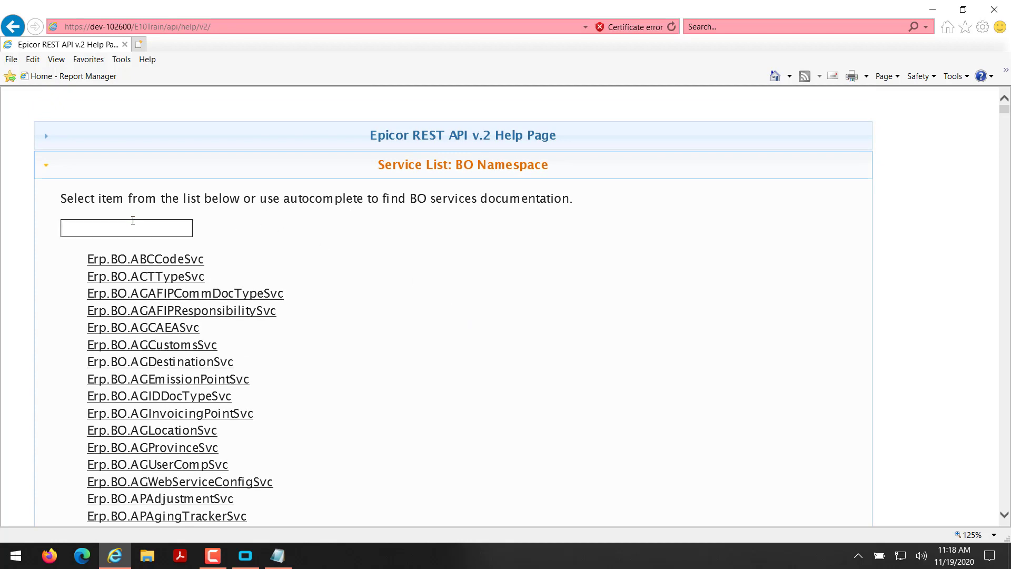
{"action": "type", "text": "Erp"}
{"action": "type", "text": ".Bo.S"}
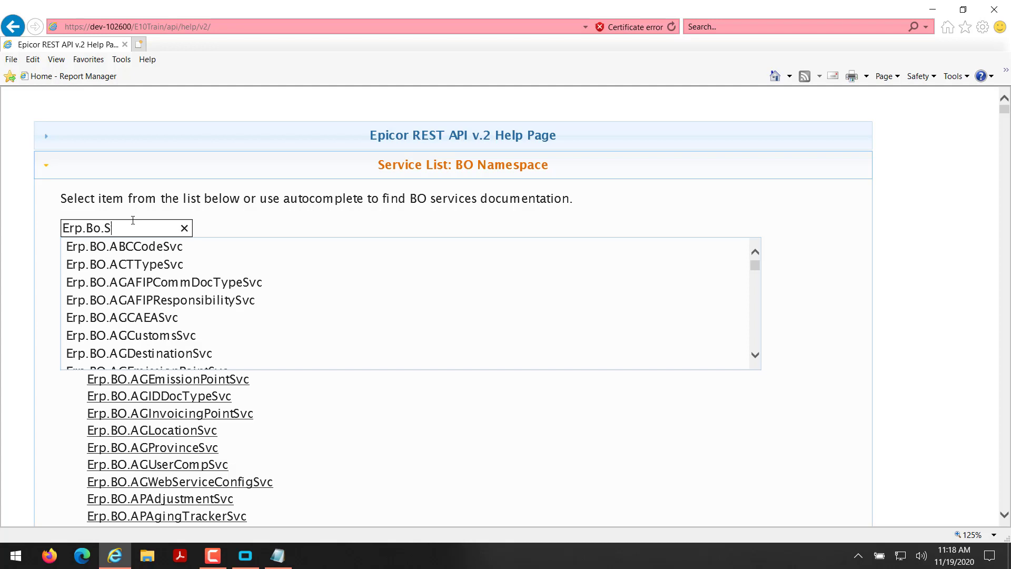
{"action": "type", "text": "alesOr"}
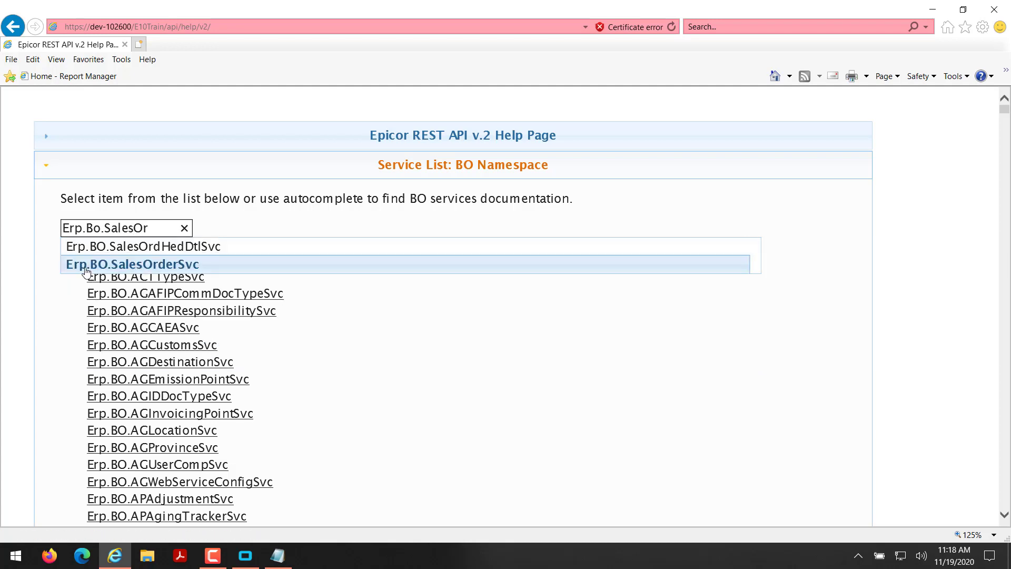
Choose Erp.BO.SalesOrderSvc from the filtered suggestions.
{"action": "left_click", "coordinate": [131, 264]}
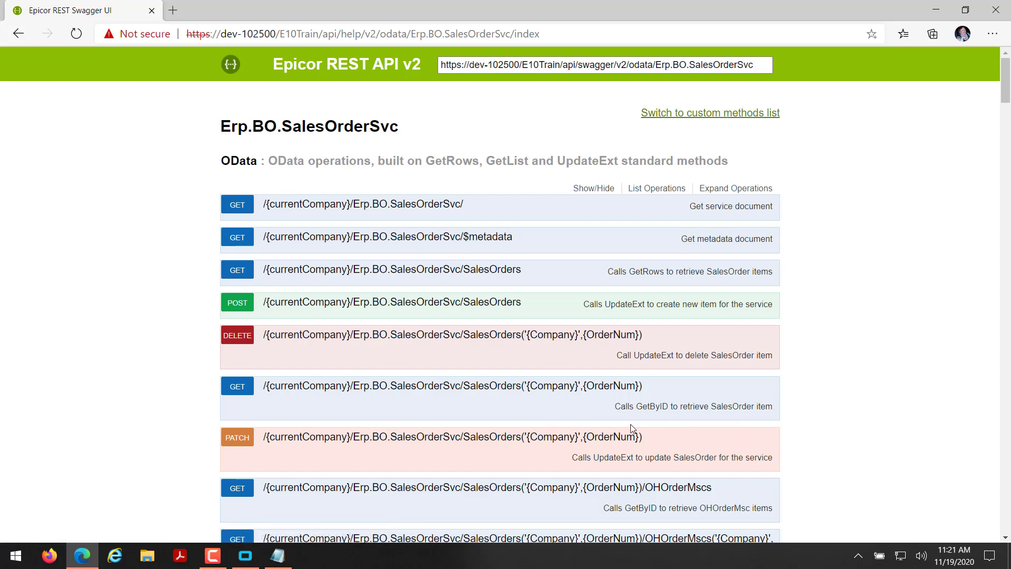
Expand GET SalesOrders('{Company}',{OrderNum}) and review the X-API-Key, currentCompany, Company and OrderNum fields.
{"action": "left_click", "coordinate": [485, 387]}
{"action": "scroll", "coordinate": [484, 388], "scroll_direction": "down", "scroll_amount": 8}
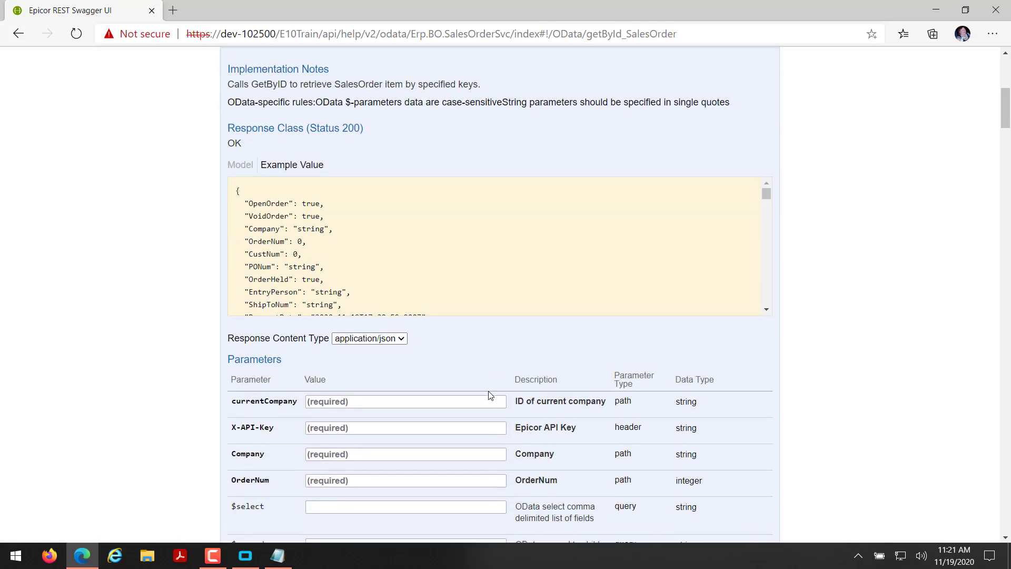
{"action": "scroll", "coordinate": [452, 422], "scroll_direction": "down", "scroll_amount": 2}
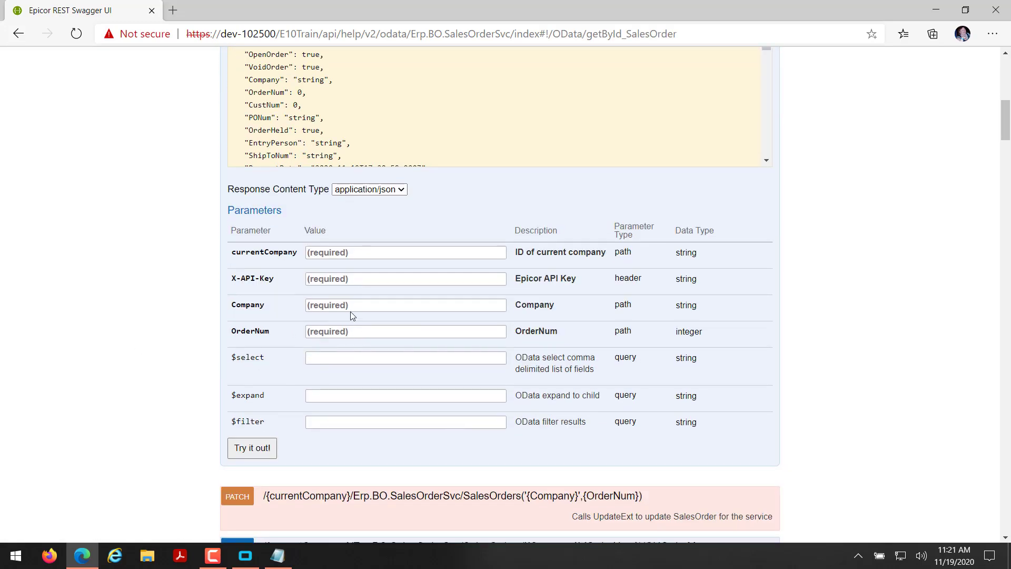
{"action": "left_click", "coordinate": [362, 274]}
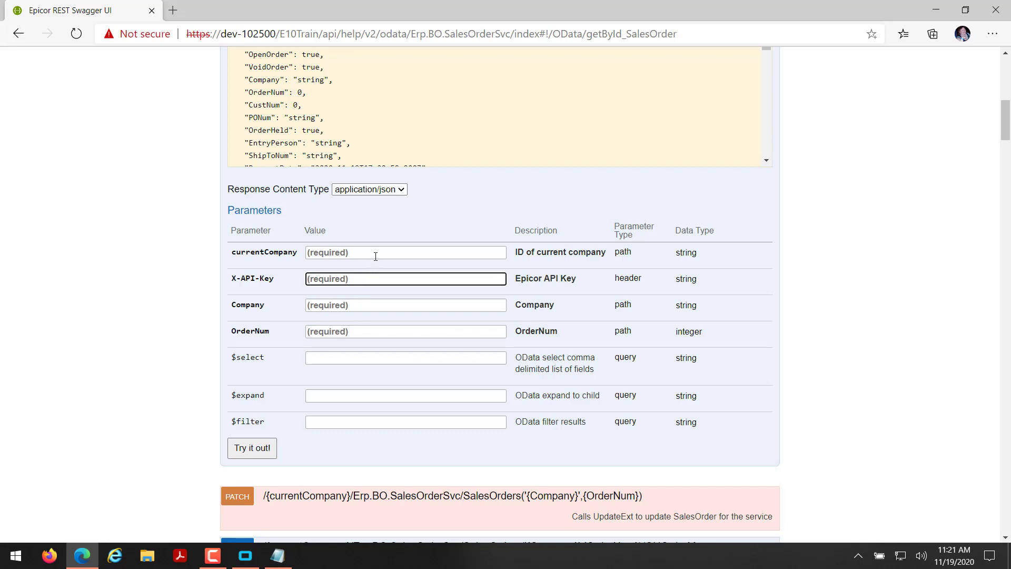
{"action": "left_click", "coordinate": [375, 255]}
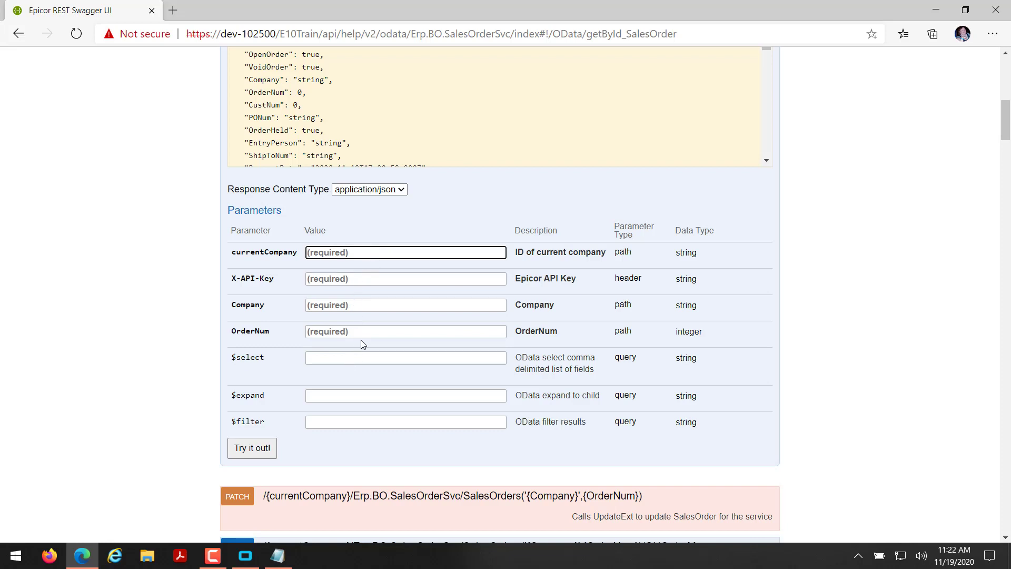
{"action": "left_click", "coordinate": [364, 300]}
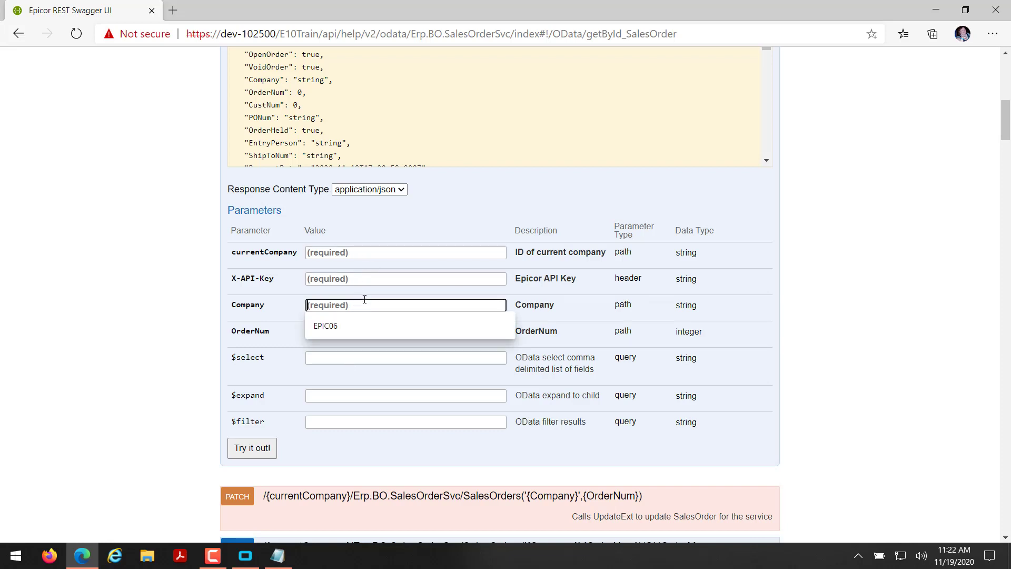
{"action": "left_click", "coordinate": [279, 311]}
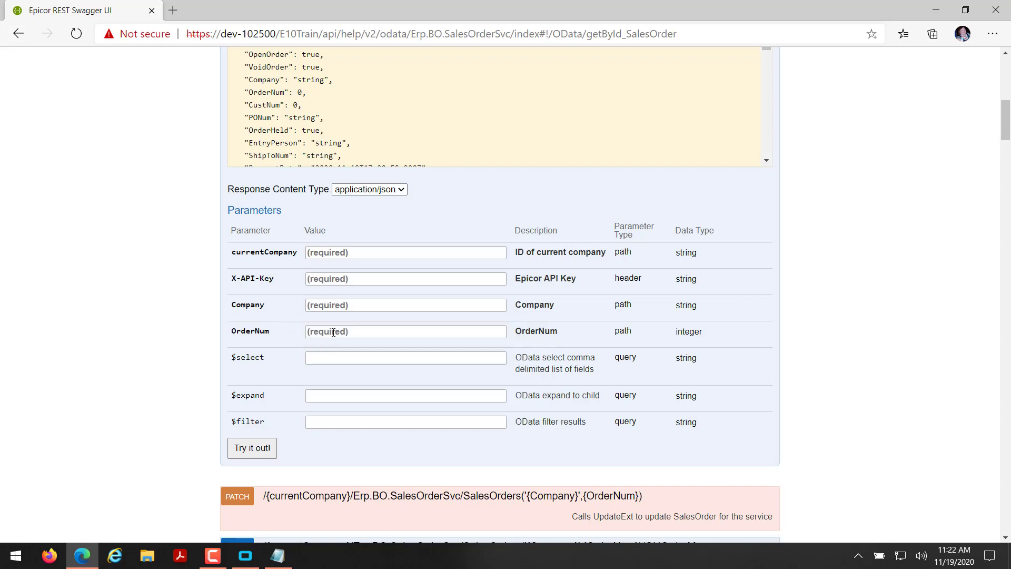
{"action": "left_click", "coordinate": [333, 333]}
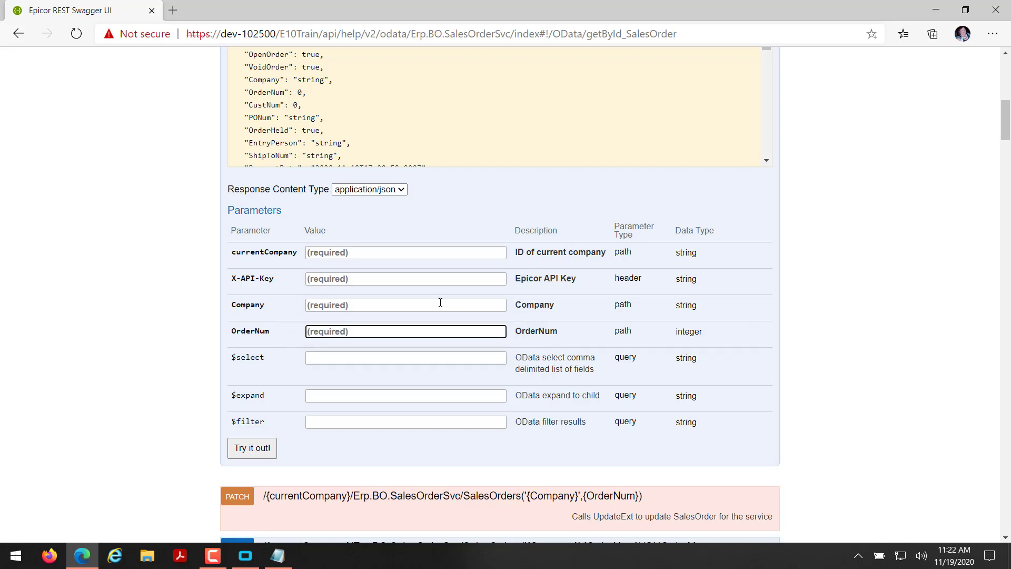
Scroll through the GetByID example response value.
{"action": "scroll", "coordinate": [381, 342], "scroll_direction": "up", "scroll_amount": 3}
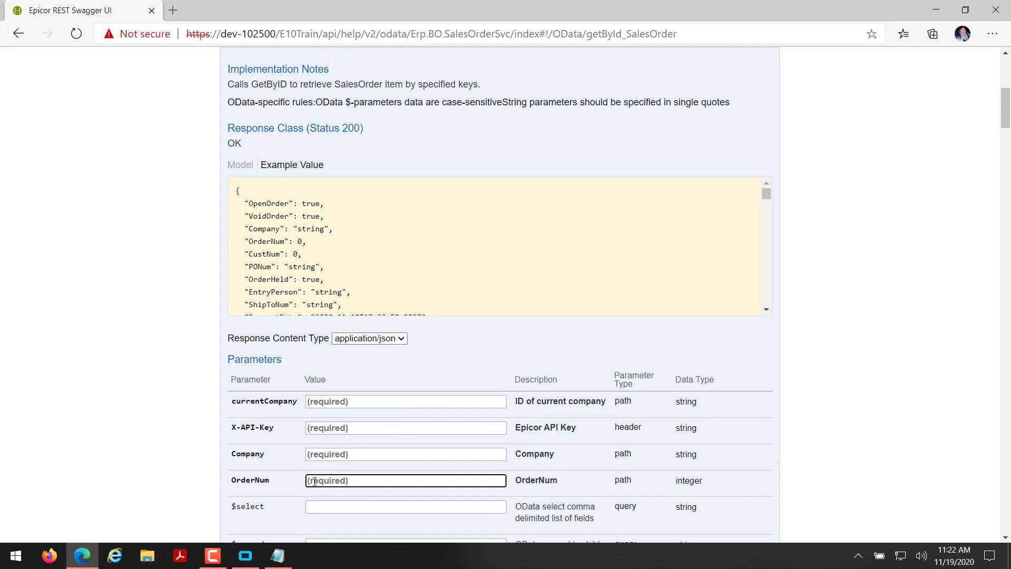
{"action": "scroll", "coordinate": [308, 477], "scroll_direction": "down", "scroll_amount": 3}
{"action": "scroll", "coordinate": [537, 235], "scroll_direction": "up", "scroll_amount": 3}
{"action": "scroll", "coordinate": [444, 256], "scroll_direction": "down", "scroll_amount": 3}
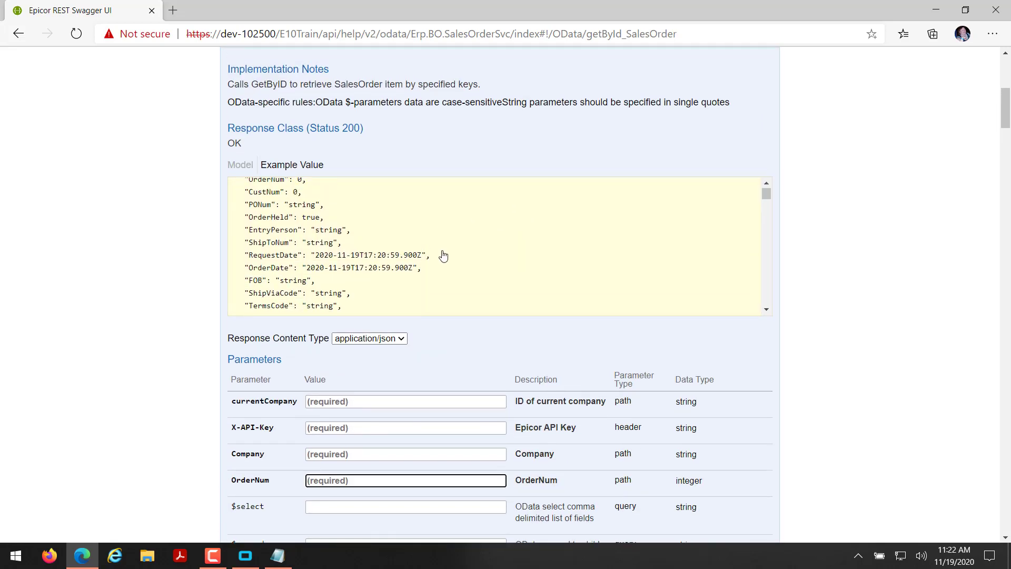
{"action": "scroll", "coordinate": [421, 268], "scroll_direction": "down", "scroll_amount": 2}
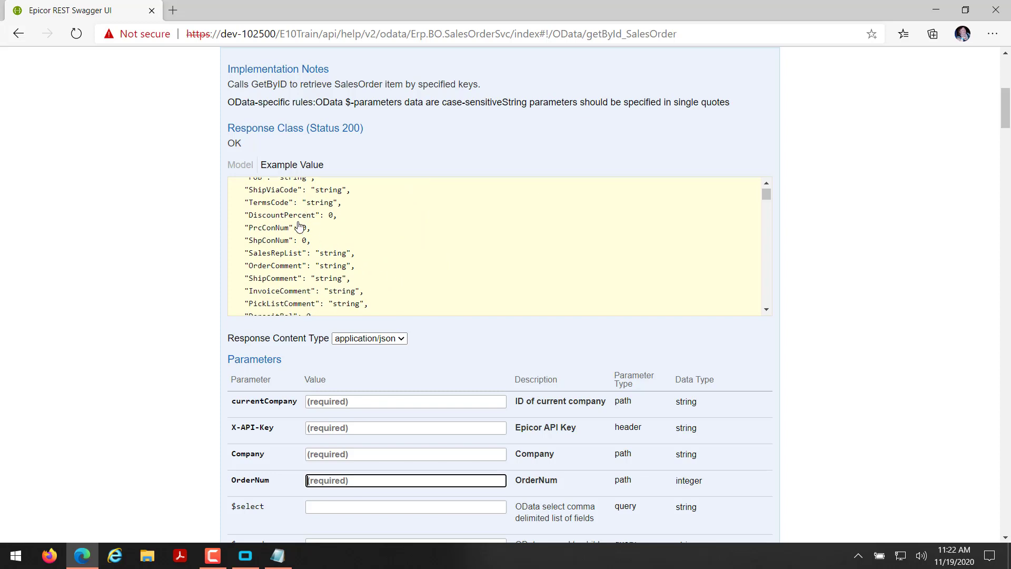
{"action": "scroll", "coordinate": [300, 228], "scroll_direction": "down", "scroll_amount": 1}
{"action": "scroll", "coordinate": [300, 228], "scroll_direction": "down", "scroll_amount": 1}
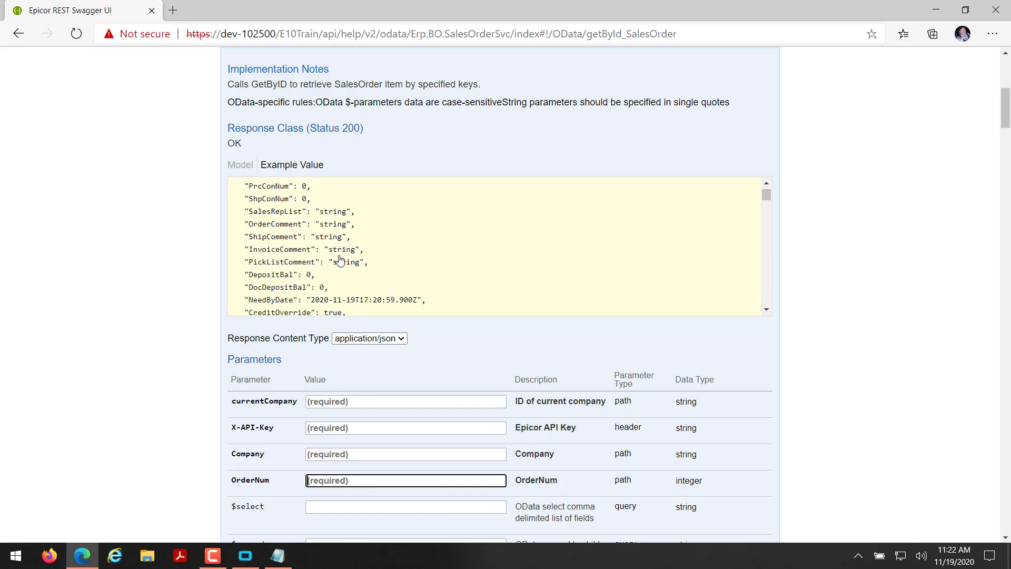
{"action": "scroll", "coordinate": [339, 267], "scroll_direction": "down", "scroll_amount": 4}
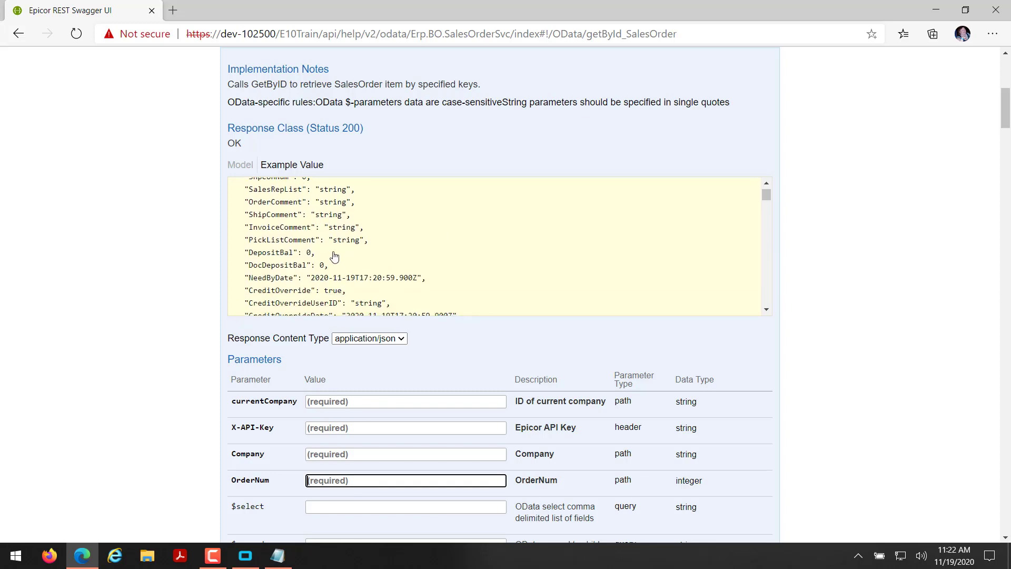
{"action": "scroll", "coordinate": [342, 252], "scroll_direction": "down", "scroll_amount": 5}
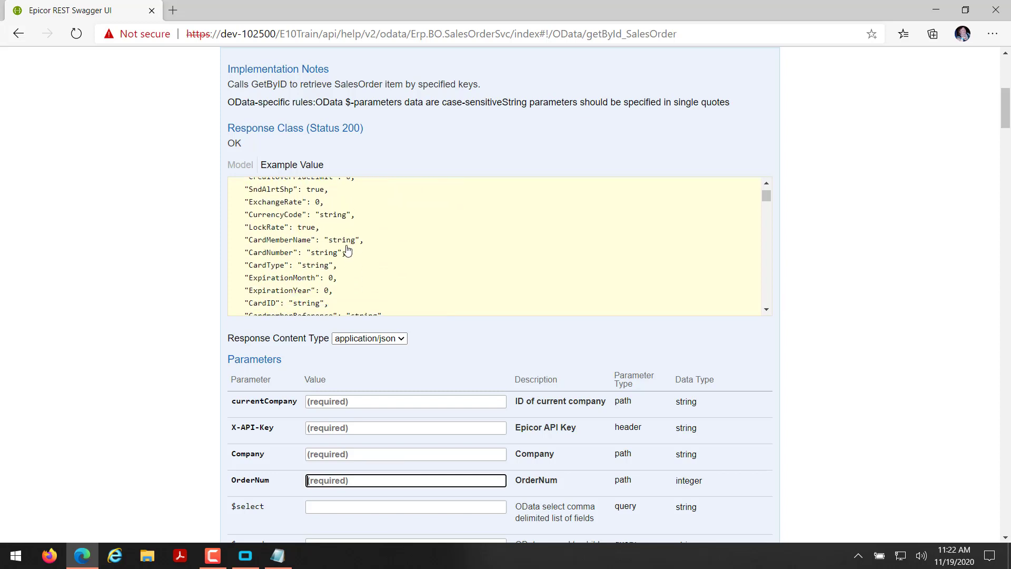